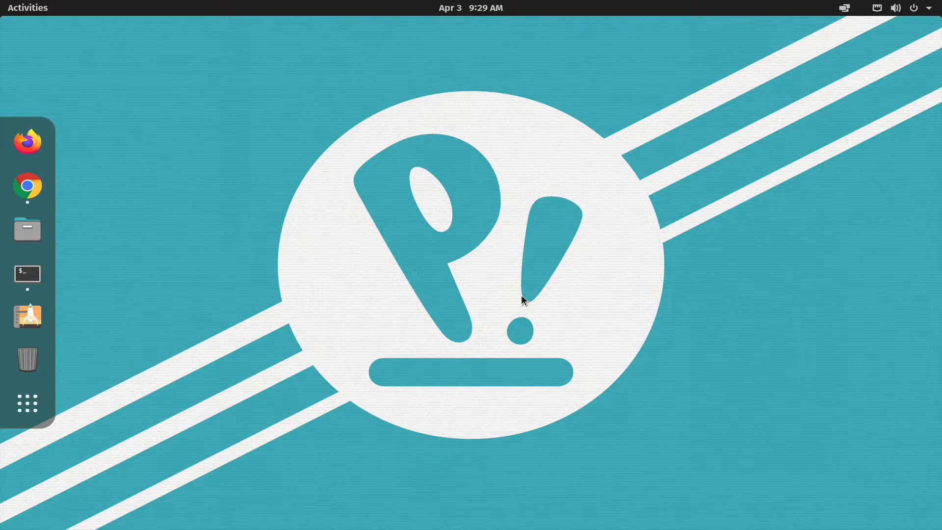
# Switch to Chrome and view the Visual Studio Code download page, then minimize the browser
pyautogui.click(34, 170)
pyautogui.click(248, 22)
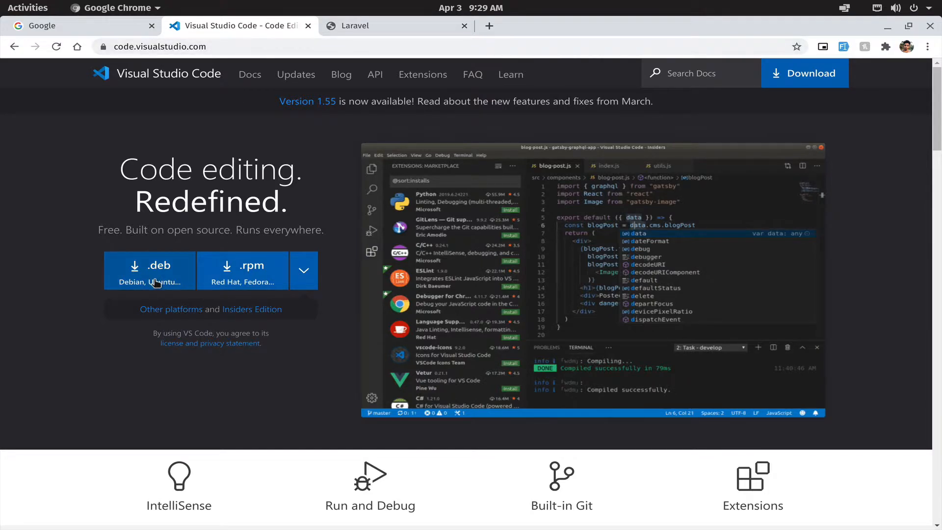
pyautogui.click(881, 26)
pyautogui.click(24, 255)
pyautogui.click(24, 226)
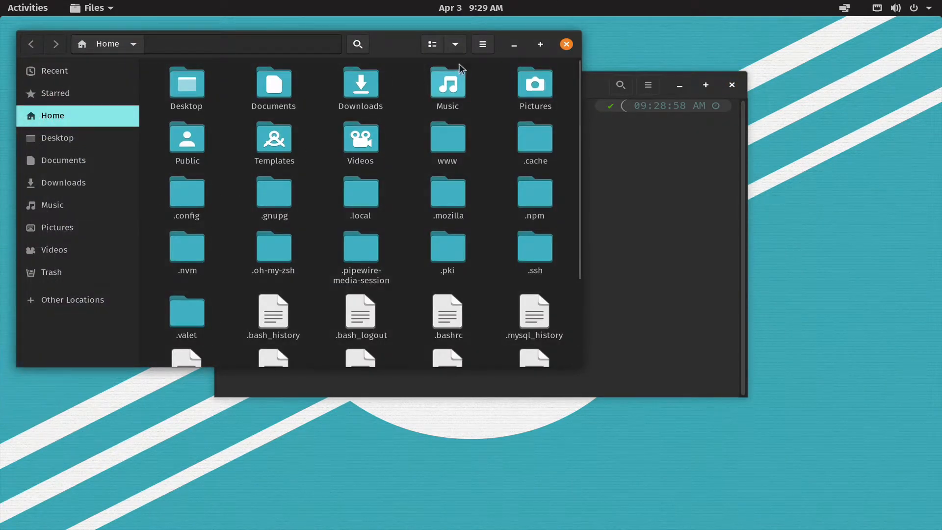
pyautogui.click(77, 183)
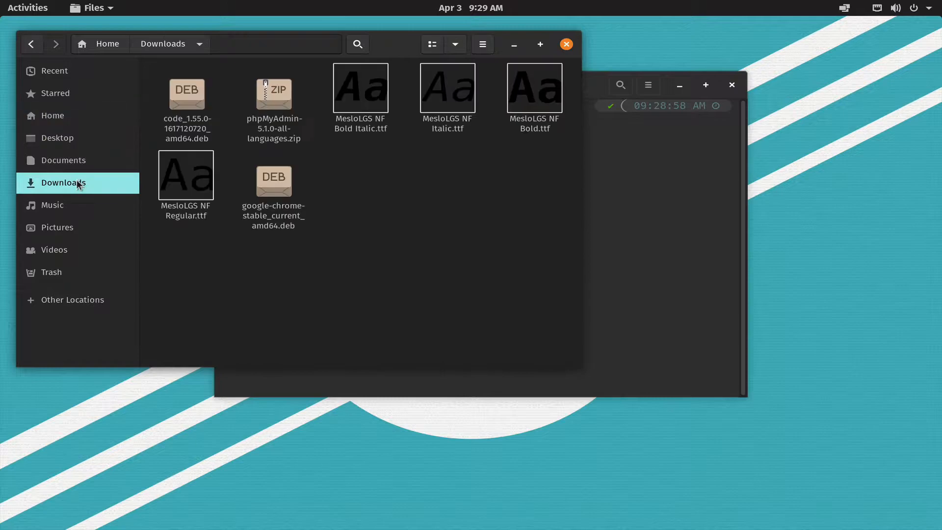
pyautogui.click(186, 94)
pyautogui.doubleClick(184, 90)
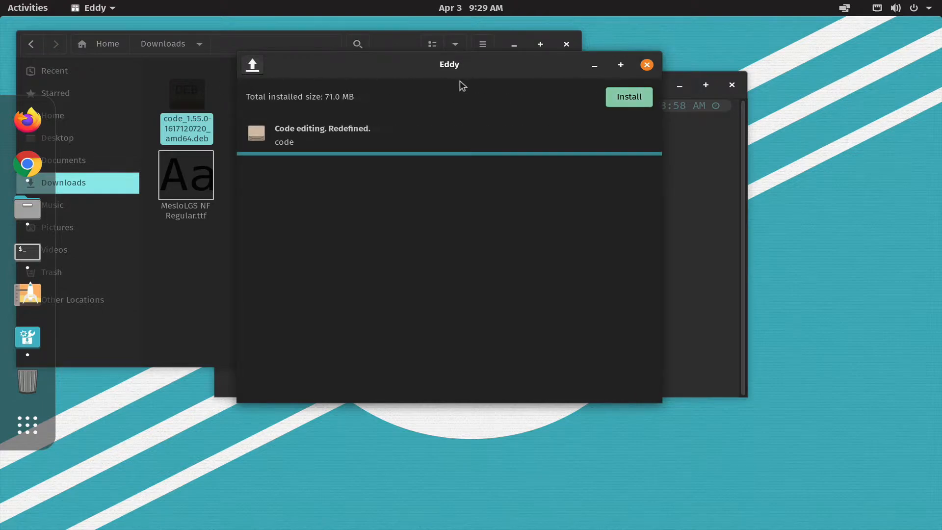
# Install the code package, authorizing it with the account password, and close the installer and the file manager
pyautogui.click(636, 97)
pyautogui.write('*******')
pyautogui.press('Return')
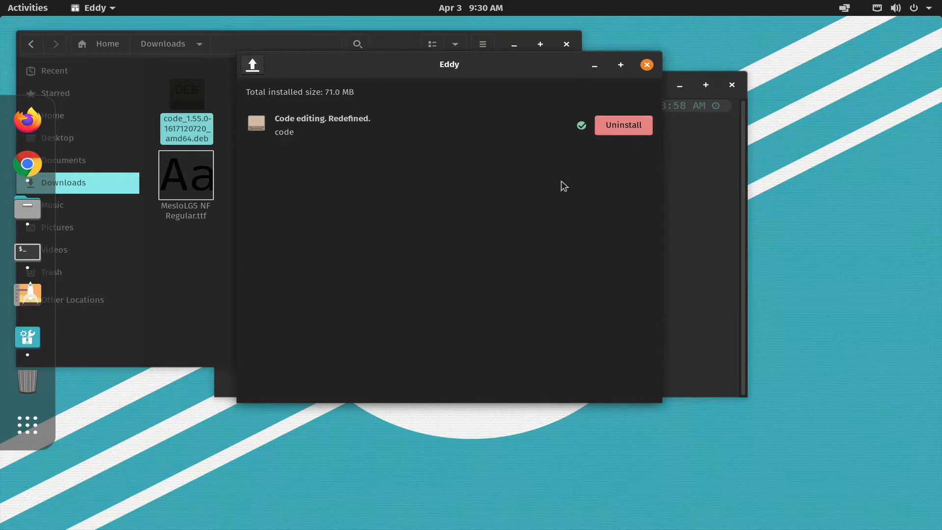
pyautogui.click(647, 64)
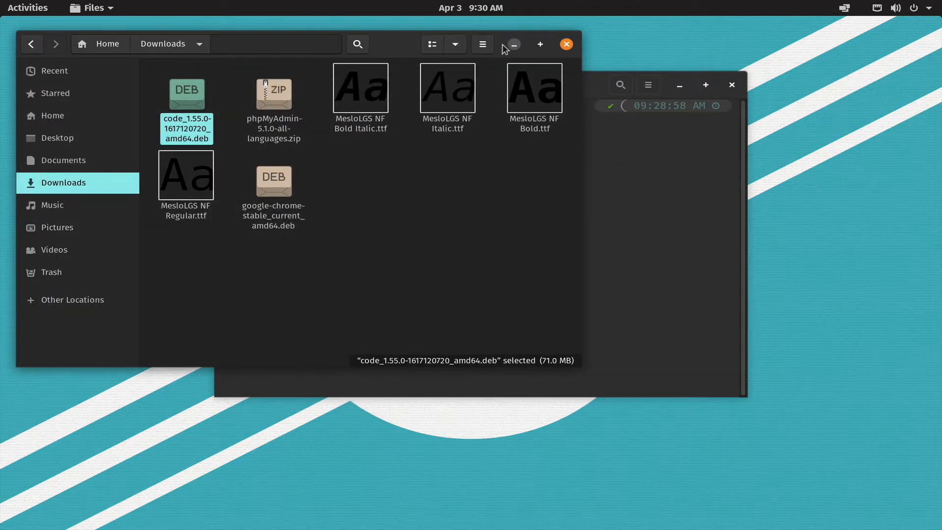
pyautogui.moveTo(378, 44); pyautogui.dragTo(447, 48)
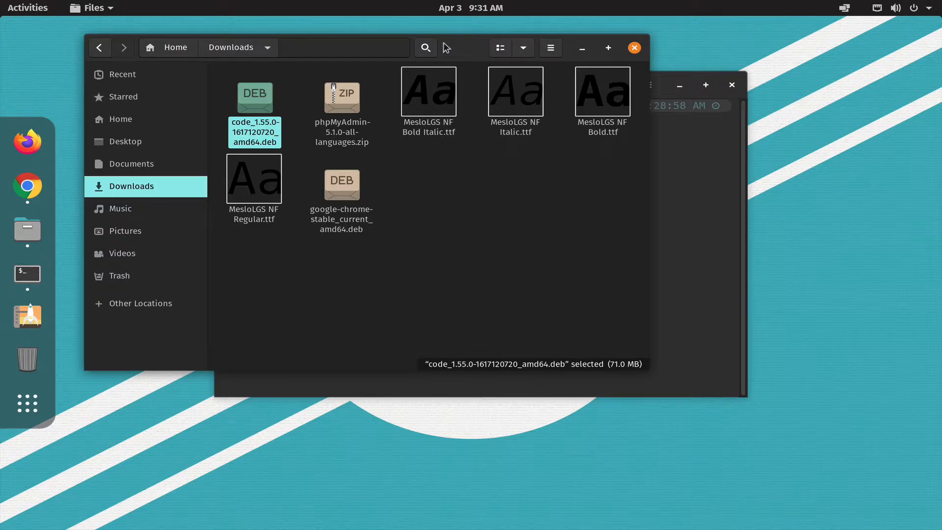
pyautogui.click(633, 48)
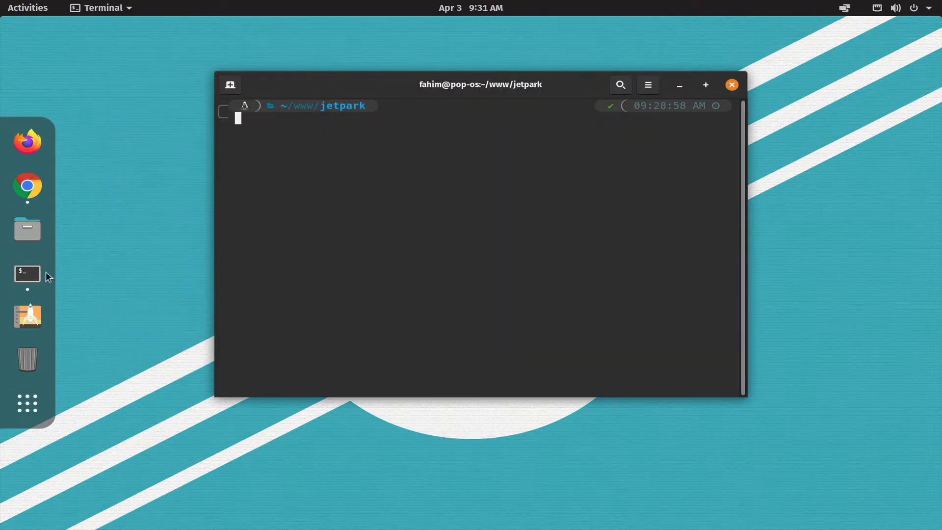
# Launch the installed Visual Studio Code from the system's applications and reposition its window on the desktop
pyautogui.click(18, 395)
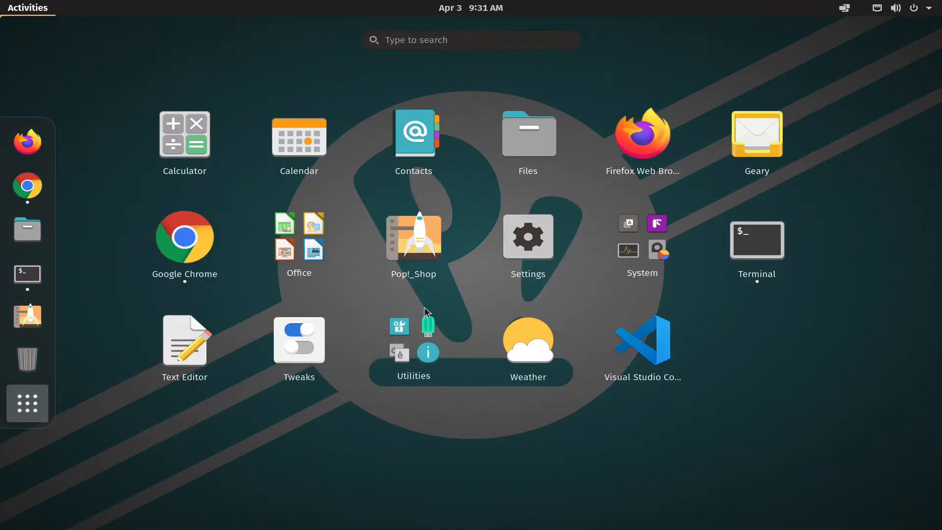
pyautogui.click(633, 342)
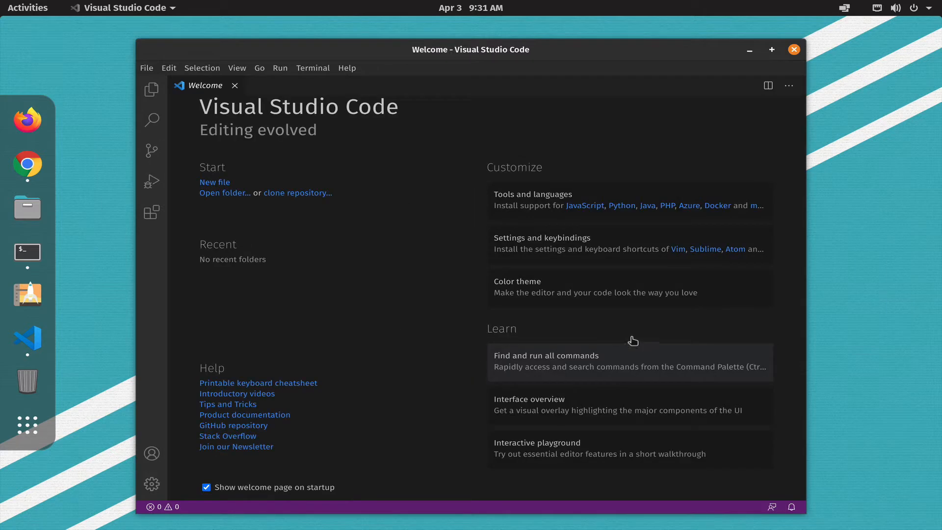
pyautogui.click(771, 49)
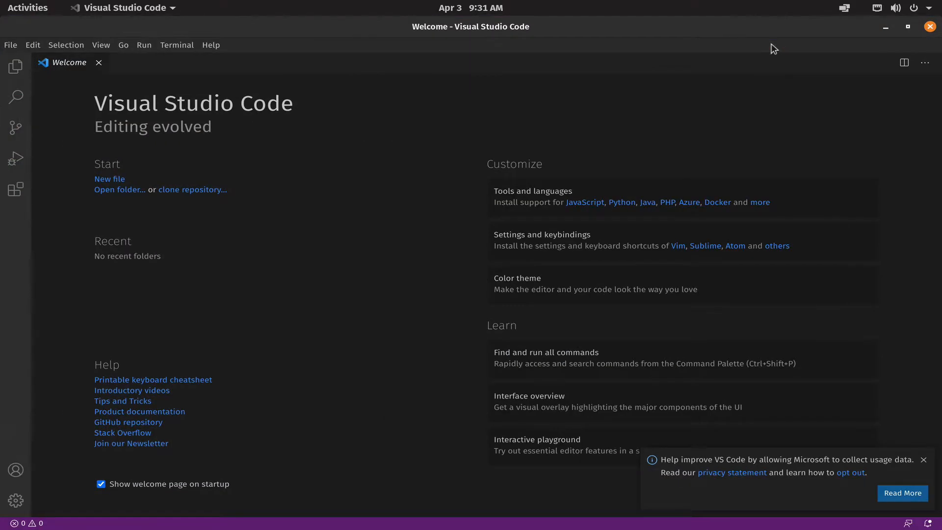
pyautogui.click(908, 27)
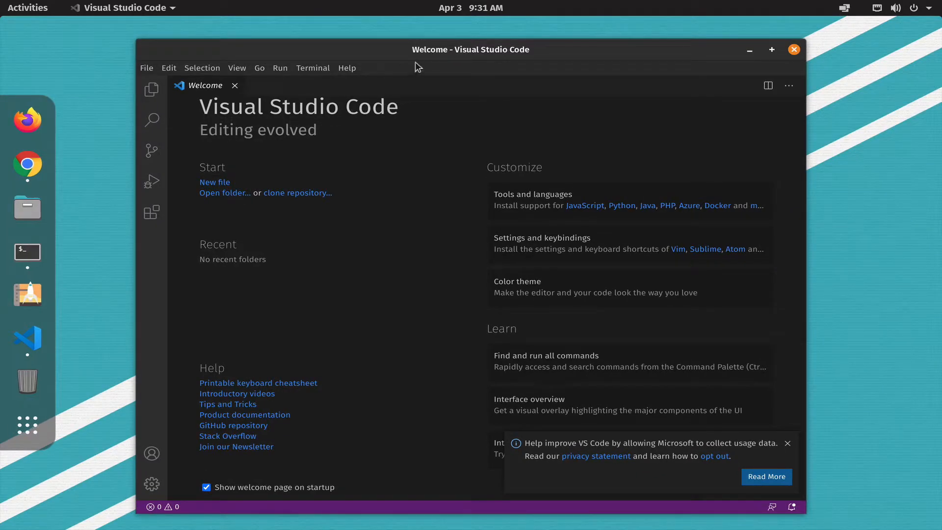
pyautogui.moveTo(418, 45); pyautogui.dragTo(412, 35)
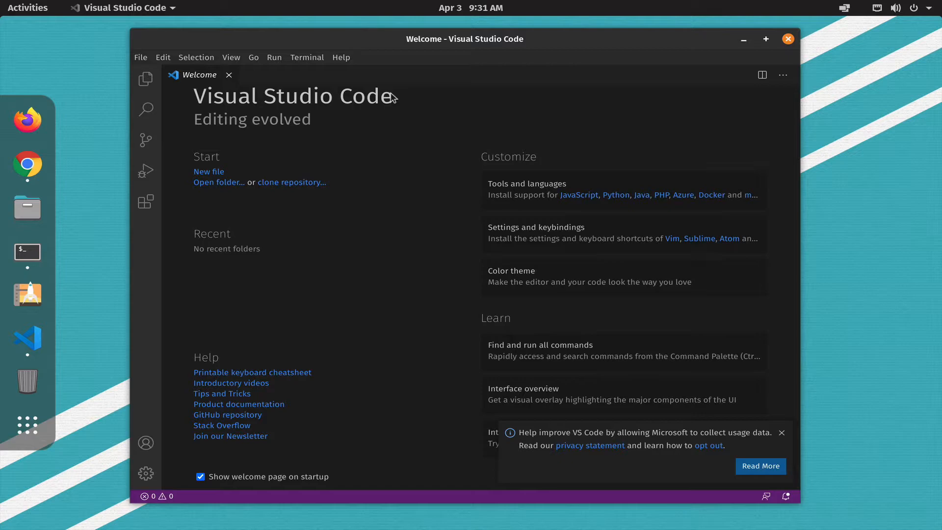
# Search the command palette for "path" and "sys" commands, and dismiss it without running any
pyautogui.hotkey('ctrl', 'shift', 'p')
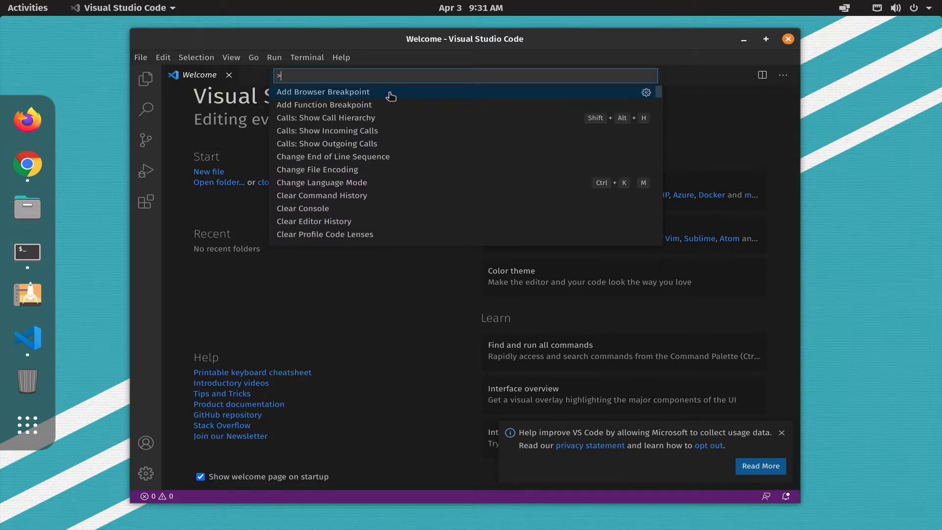
pyautogui.write('path')
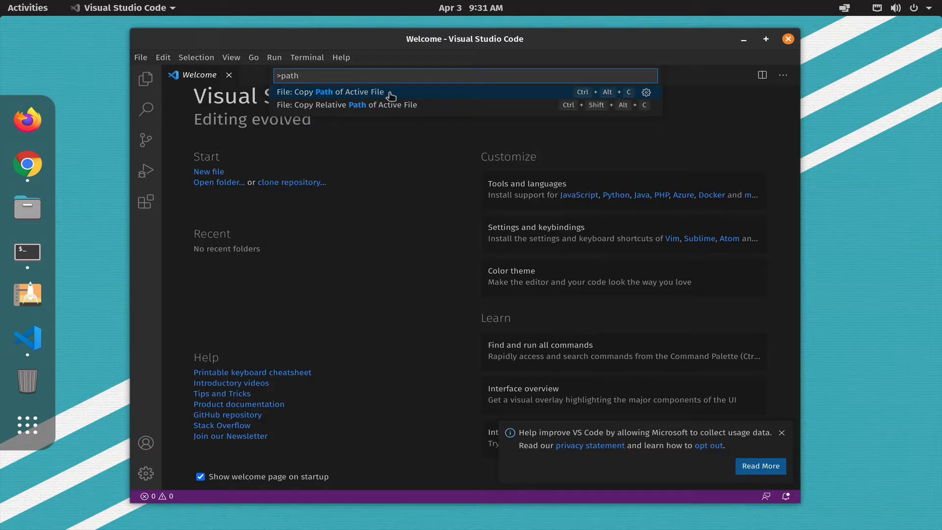
pyautogui.press('BackSpace')
pyautogui.press('BackSpace')
pyautogui.press('BackSpace')
pyautogui.press('BackSpace')
pyautogui.write('sys')
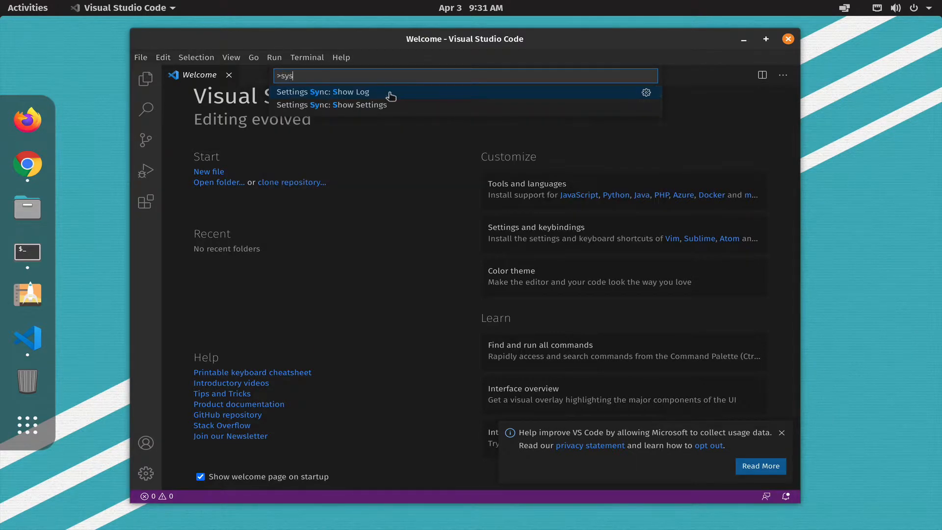
pyautogui.press('BackSpace')
pyautogui.press('BackSpace')
pyautogui.press('BackSpace')
pyautogui.write('path')
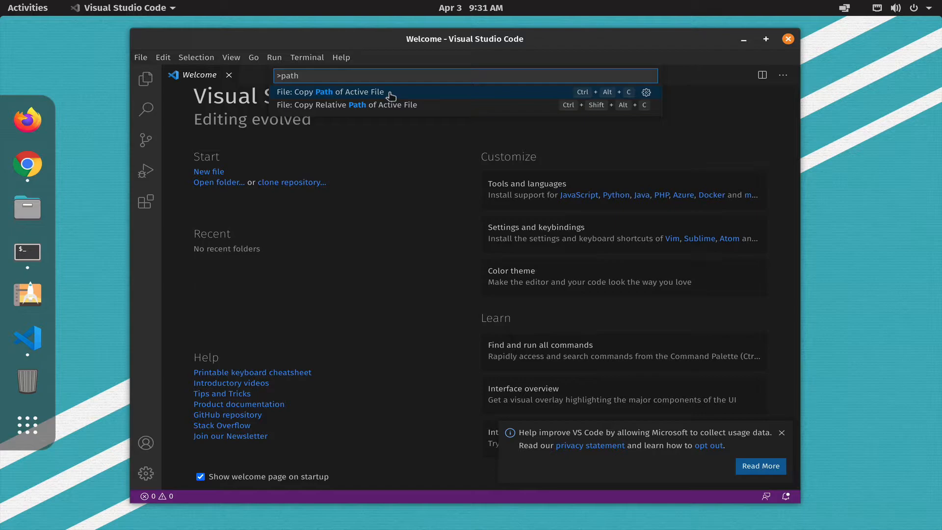
pyautogui.press('BackSpace')
pyautogui.press('BackSpace')
pyautogui.press('BackSpace')
pyautogui.press('BackSpace')
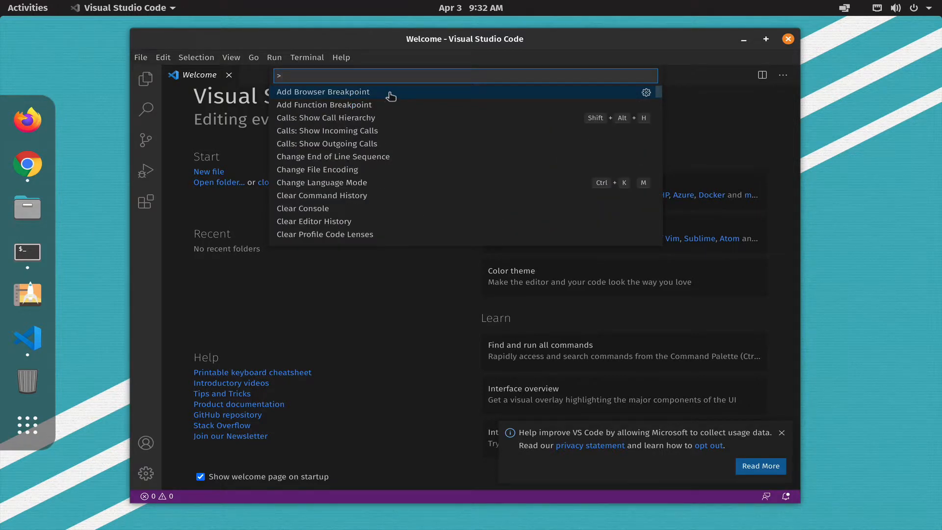
pyautogui.press('BackSpace')
pyautogui.press('Escape')
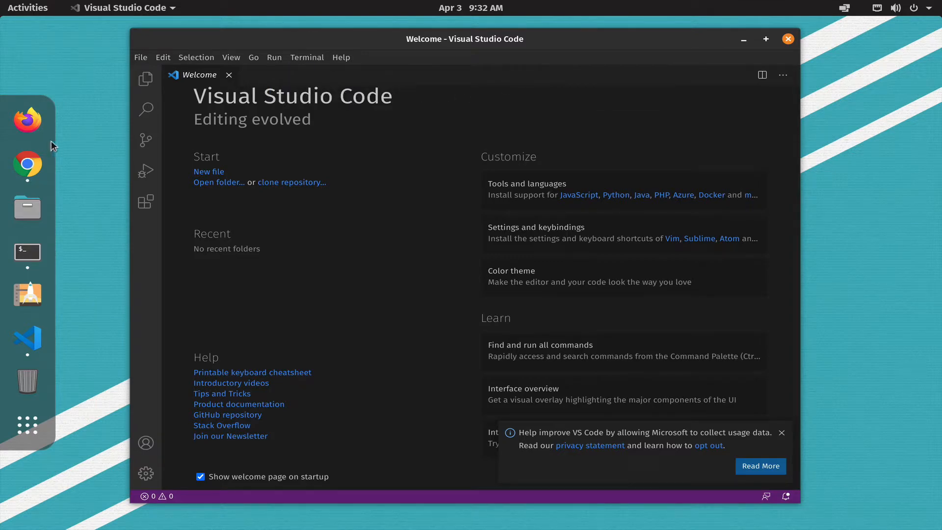
# Close the existing terminal window and the Visual Studio Code window
pyautogui.click(13, 267)
pyautogui.moveTo(718, 87); pyautogui.dragTo(727, 87)
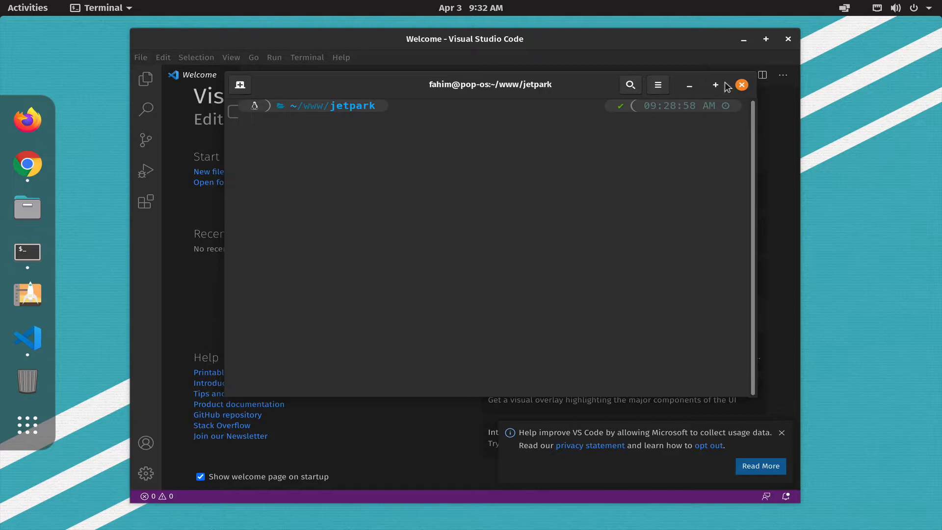
pyautogui.click(742, 85)
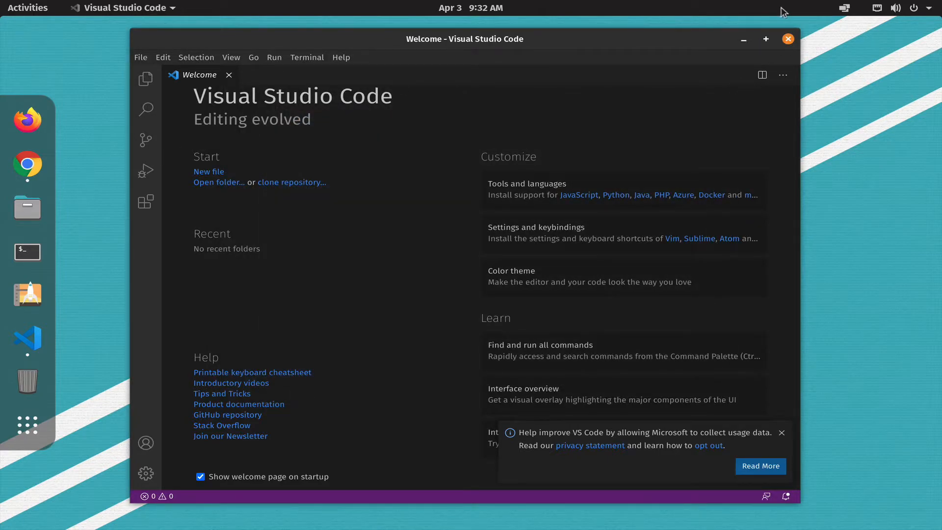
pyautogui.click(788, 38)
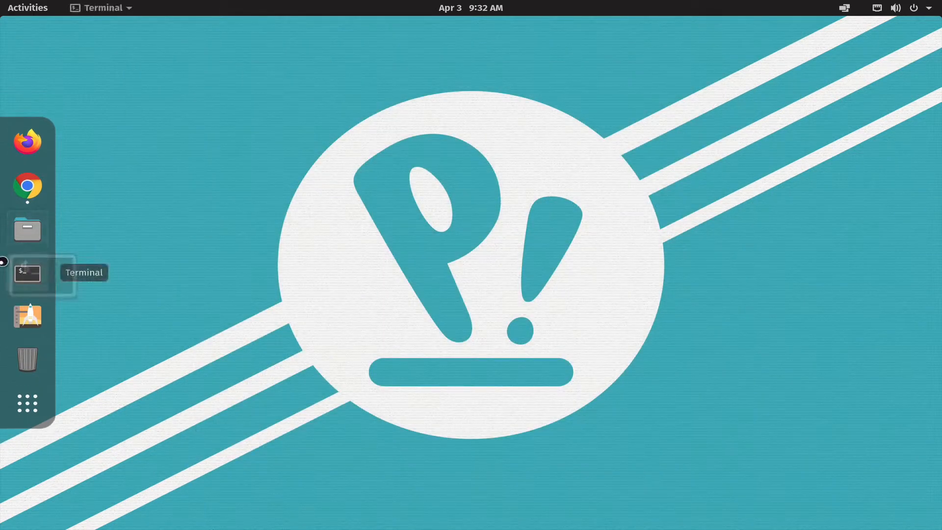
# In a new terminal, change to www/jetpark, open that folder in Visual Studio Code with "code .", and maximize the editor window
pyautogui.write('cd www/jetpark/')
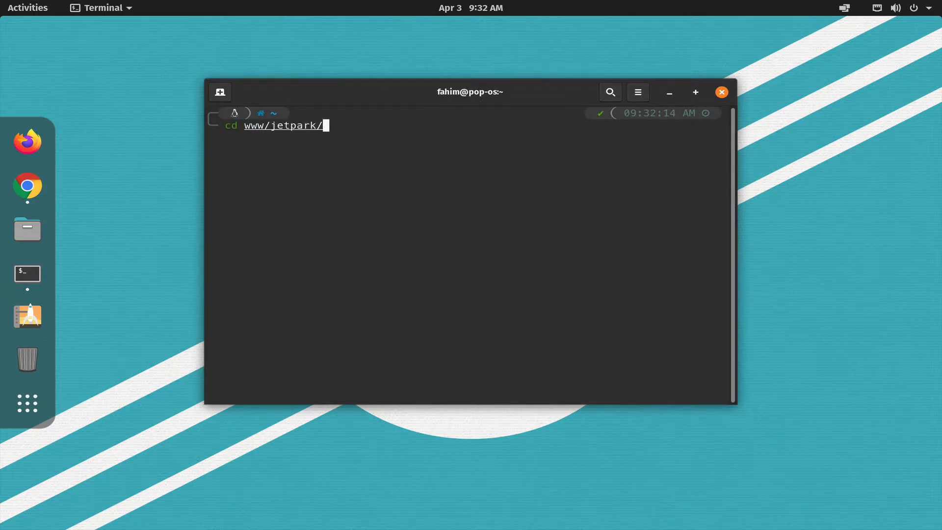
pyautogui.press('Return')
pyautogui.write('co')
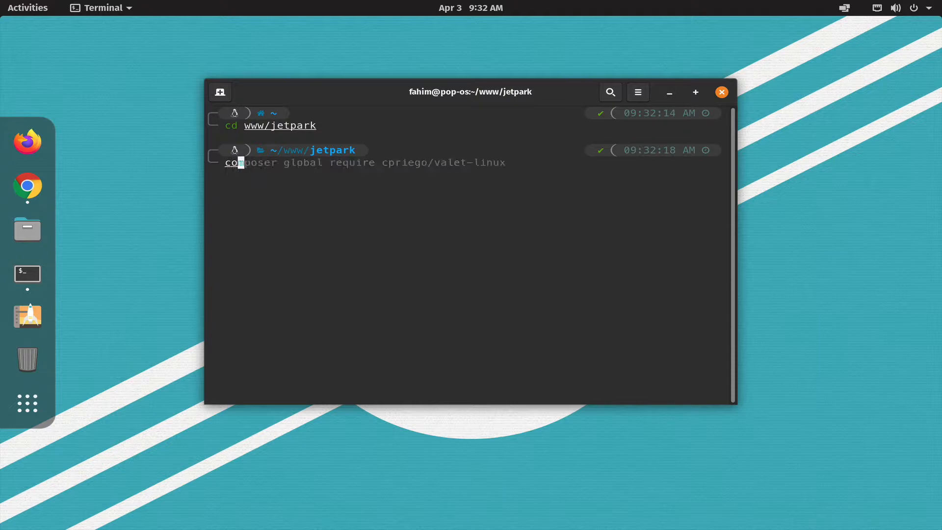
pyautogui.write('de .')
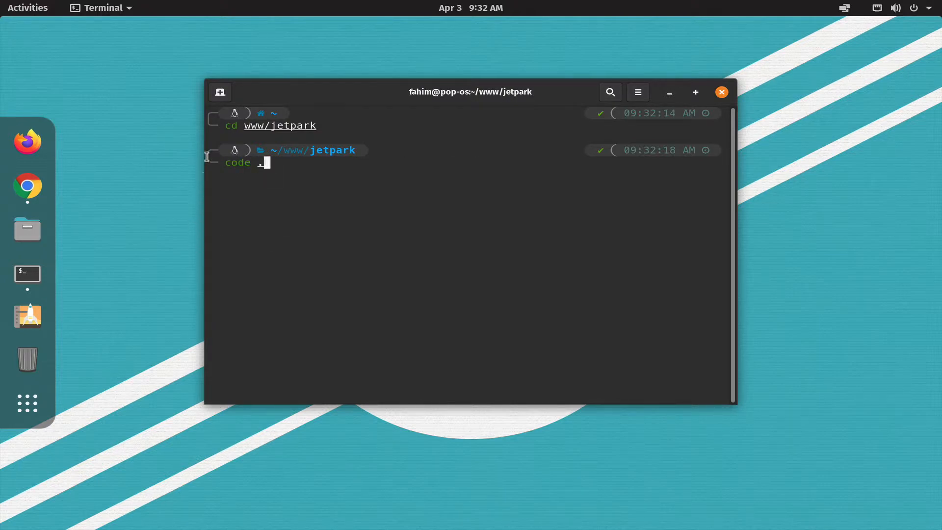
pyautogui.moveTo(225, 162); pyautogui.dragTo(244, 162)
pyautogui.click(269, 157)
pyautogui.doubleClick(233, 155)
pyautogui.click(256, 161)
pyautogui.press('Return')
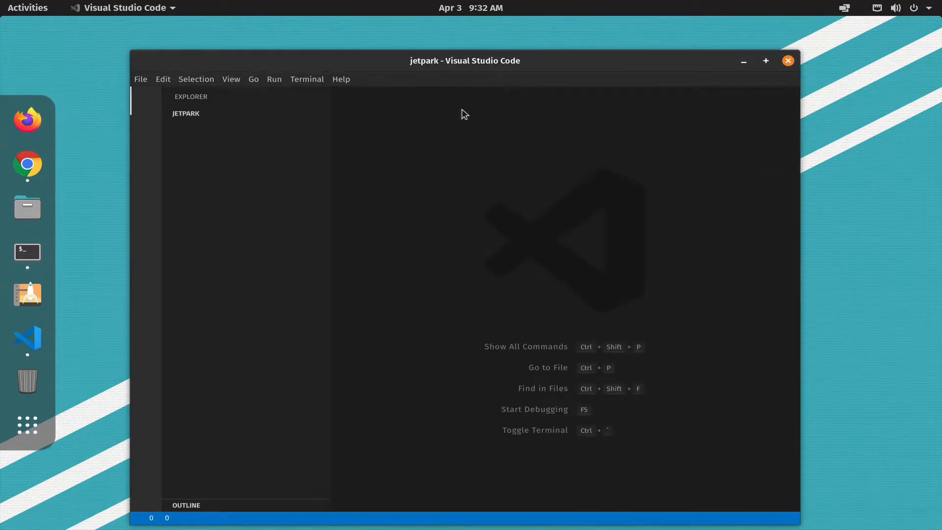
pyautogui.click(766, 61)
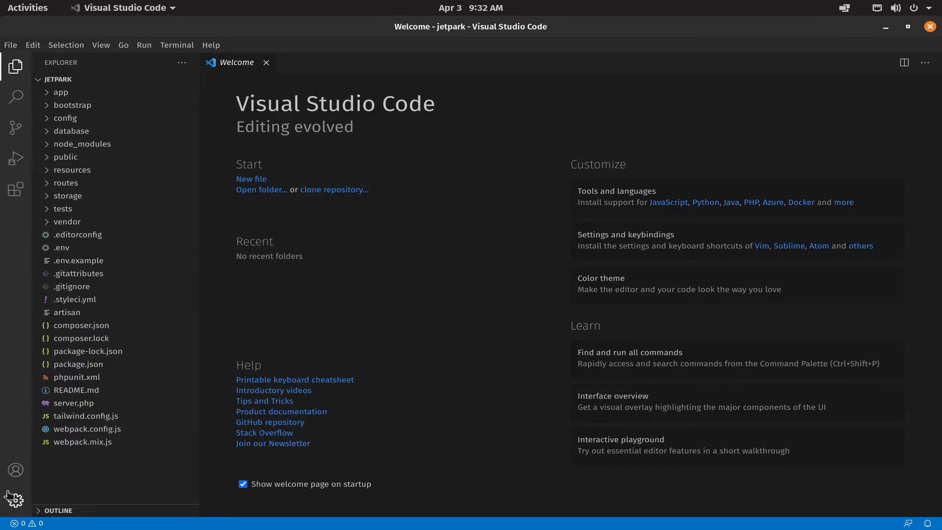
# Show the extensions marketplace, widen its side panel, and view its additional actions
pyautogui.click(11, 194)
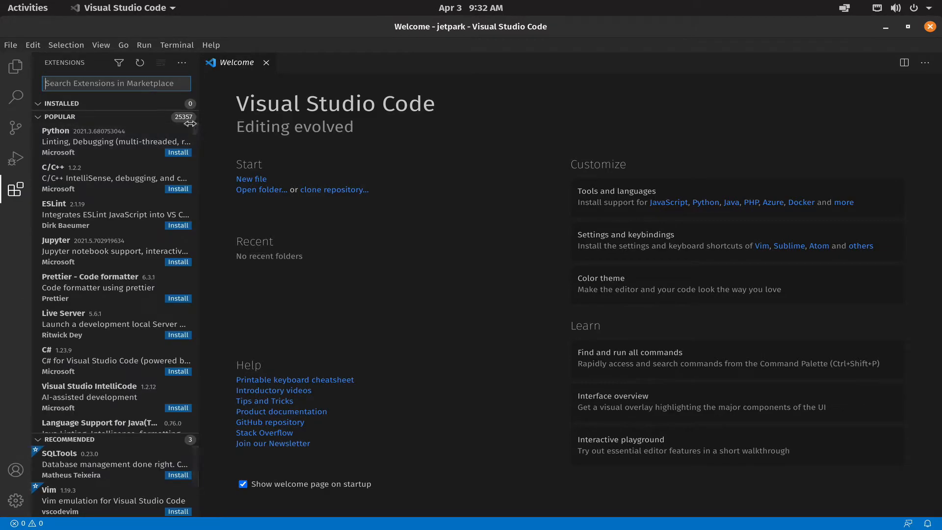
pyautogui.moveTo(200, 131); pyautogui.dragTo(260, 134)
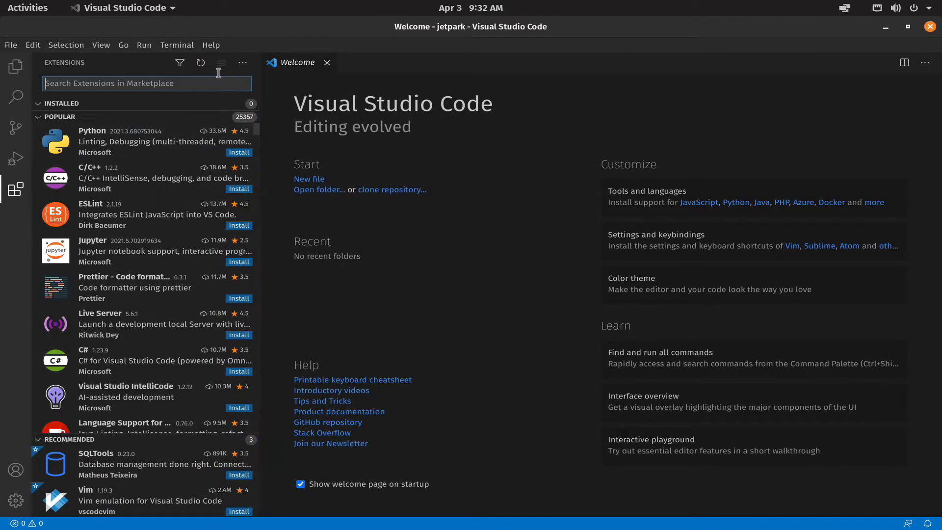
pyautogui.click(243, 62)
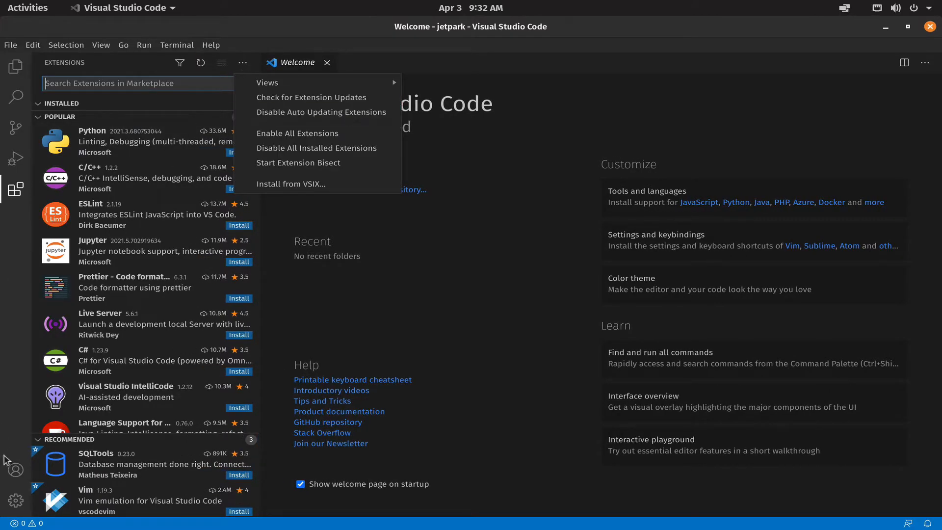
# Bring up the color theme selection and choose to install additional color themes from the marketplace
pyautogui.click(16, 495)
pyautogui.click(16, 495)
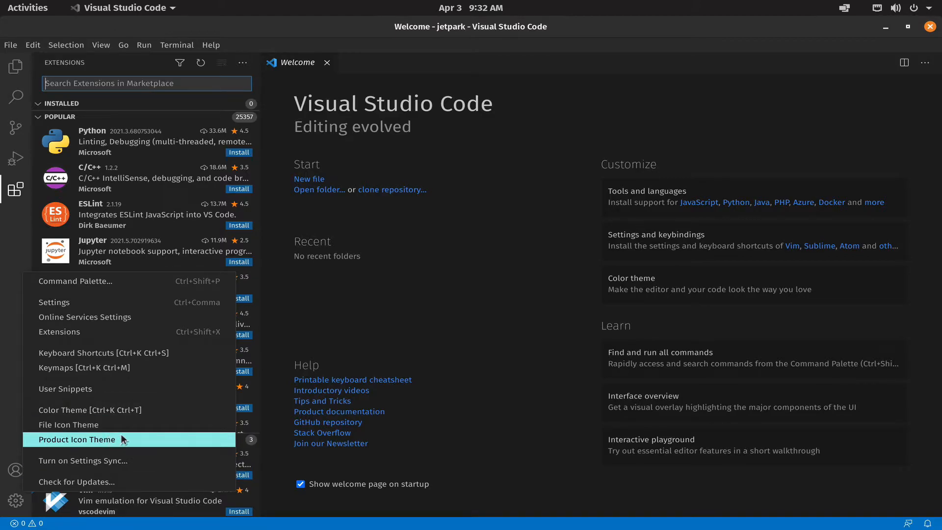
pyautogui.click(113, 410)
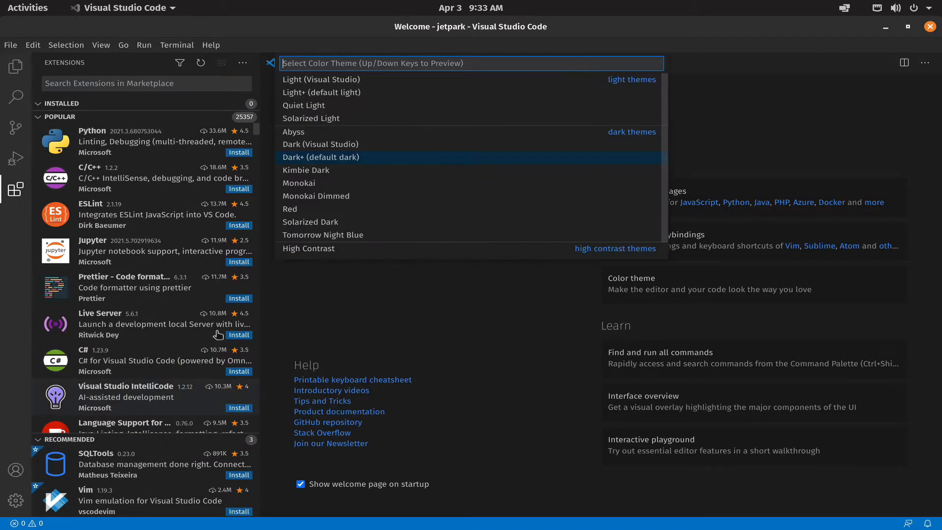
pyautogui.scroll(-1, 345, 160)
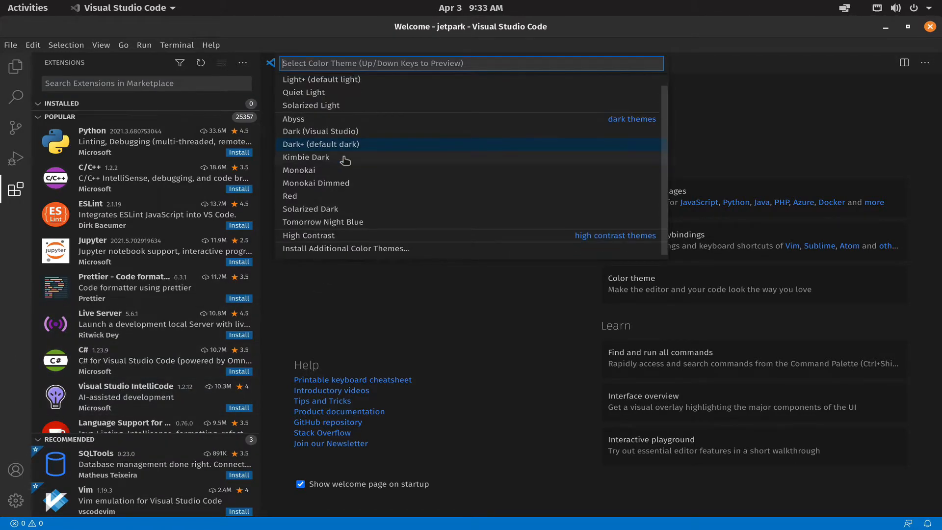
pyautogui.click(332, 248)
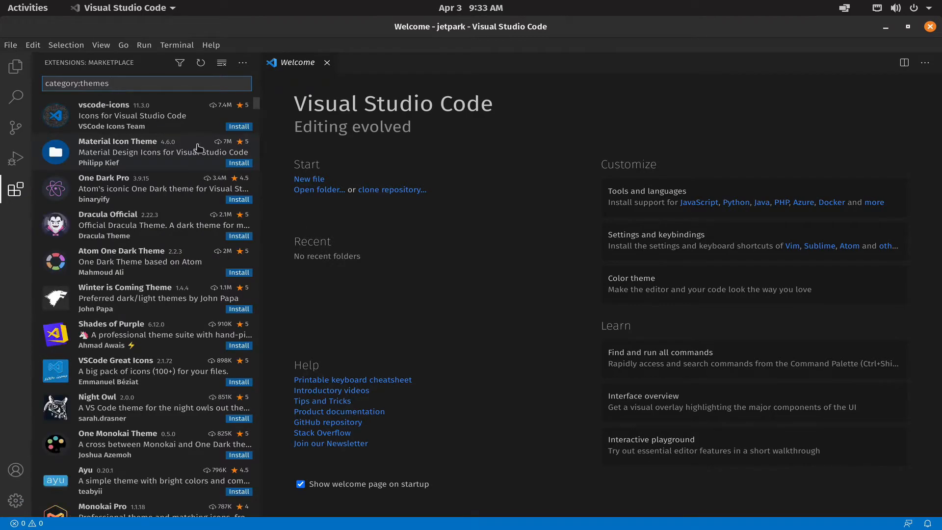
# Install the One Dark Pro extension, apply it as the color theme, and close its details page
pyautogui.click(108, 198)
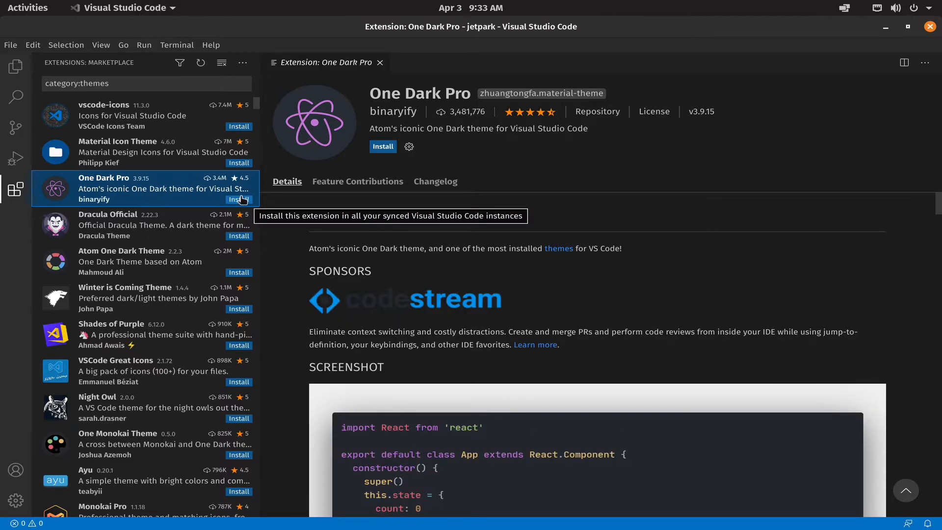
pyautogui.click(242, 198)
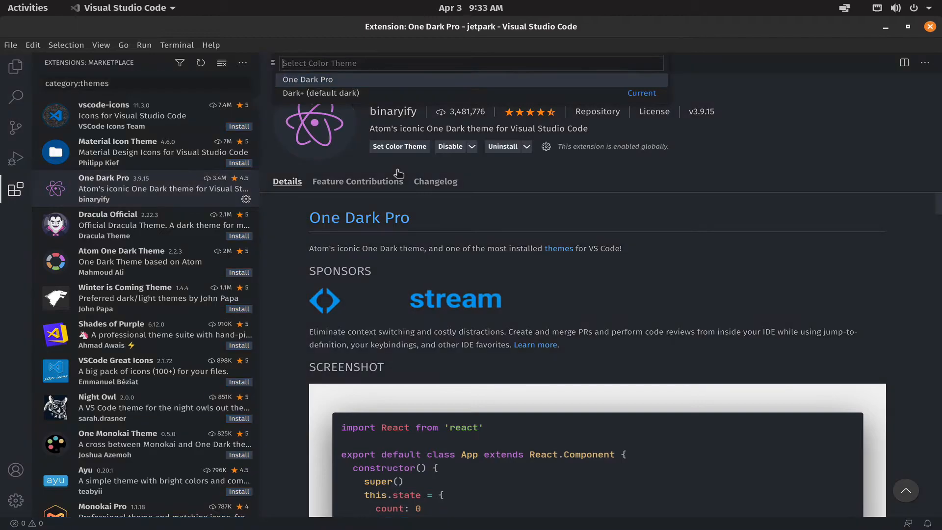
pyautogui.click(387, 83)
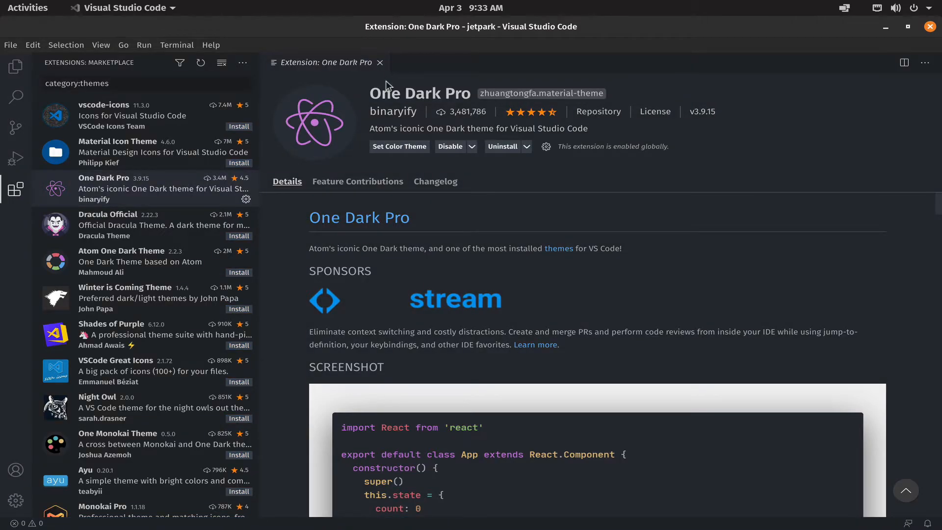
pyautogui.click(379, 62)
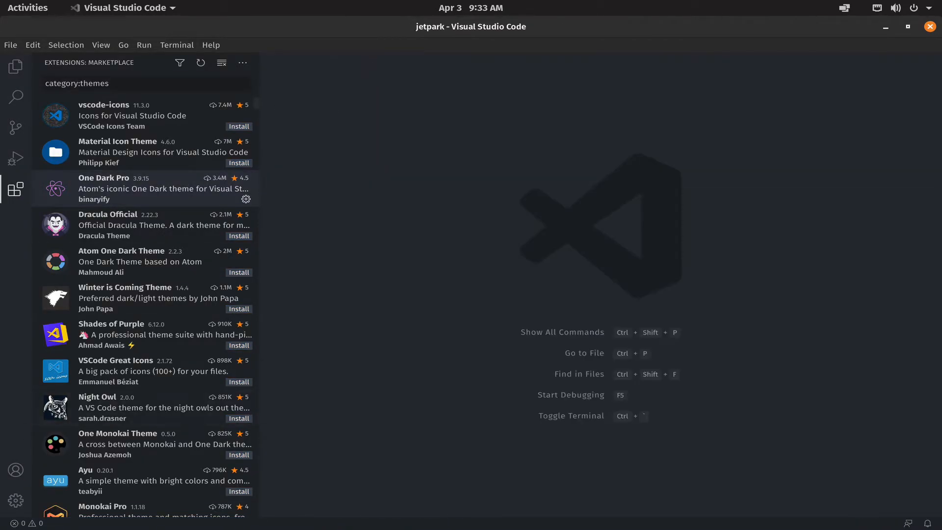
# Bring up the file icon theme selection and choose to install additional file icon themes
pyautogui.hotkey('ctrl', 'Up')
pyautogui.click(447, 35)
pyautogui.click(9, 498)
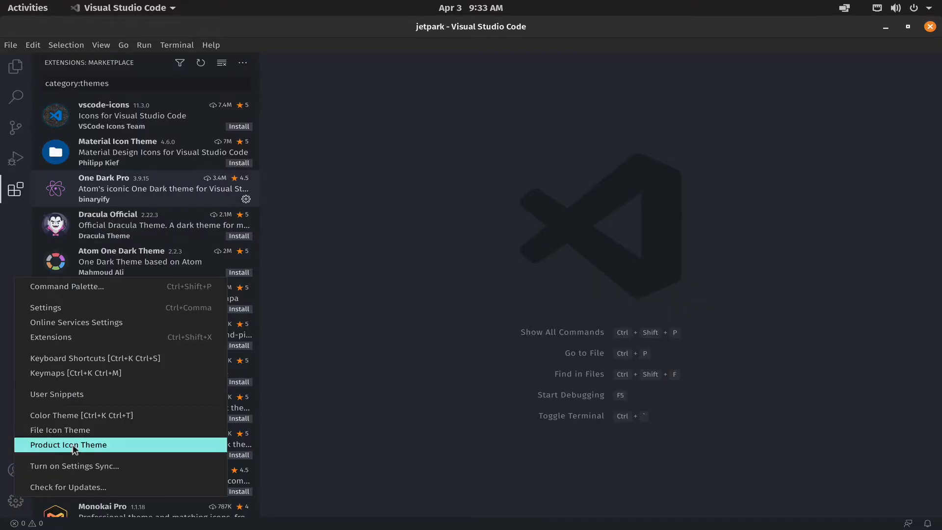
pyautogui.click(93, 432)
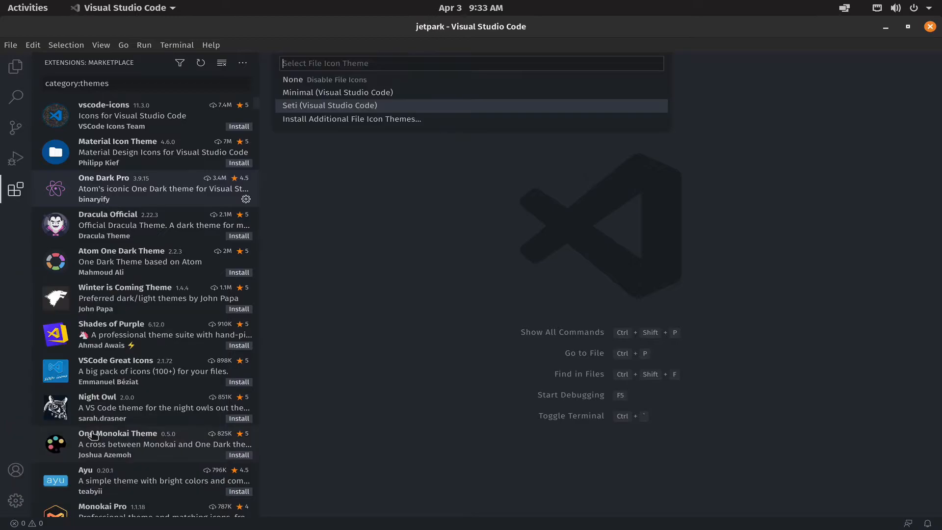
pyautogui.click(341, 118)
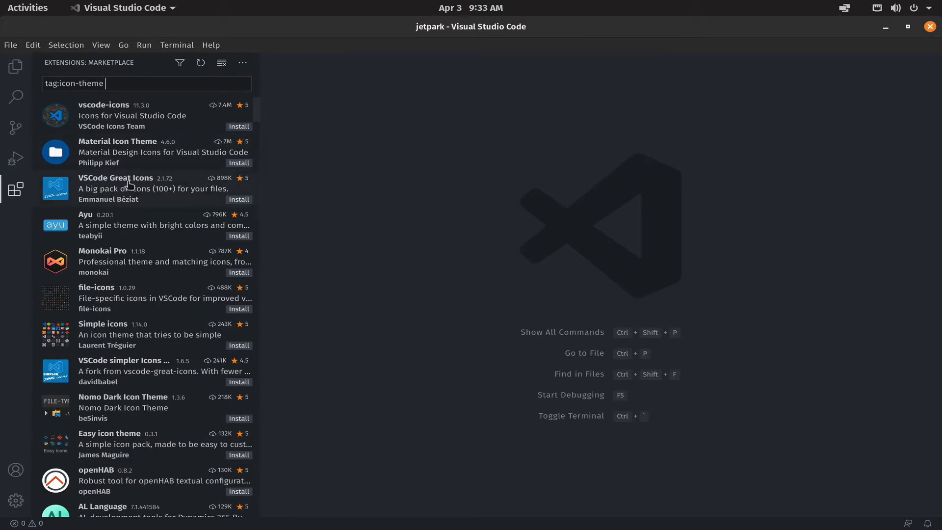
# Install VSCode Great Icons, set it as the file icon theme, and return from its details page to the project's file tree
pyautogui.click(125, 186)
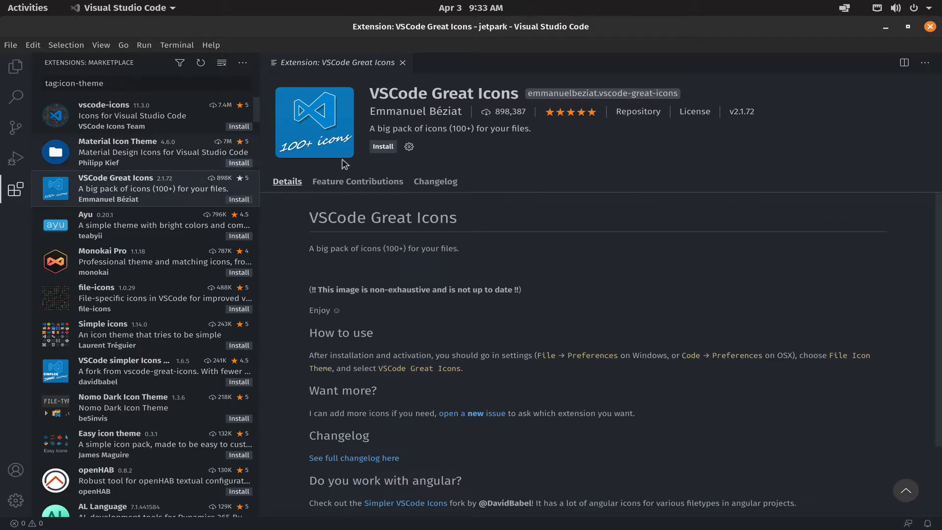
pyautogui.click(383, 147)
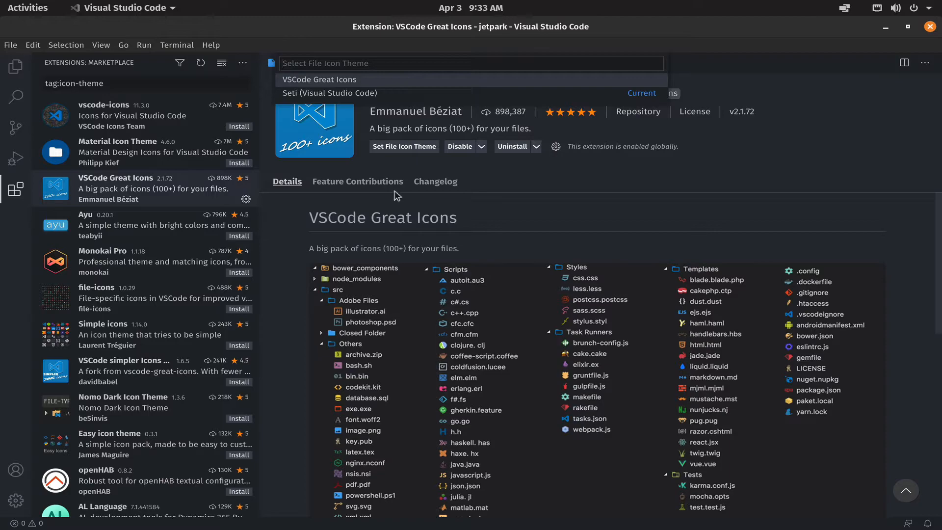
pyautogui.click(373, 80)
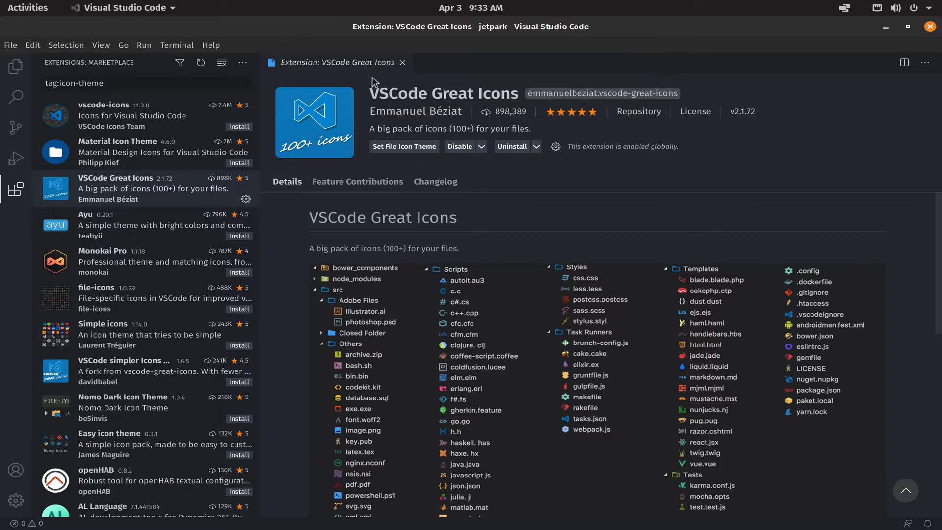
pyautogui.click(402, 62)
pyautogui.click(15, 66)
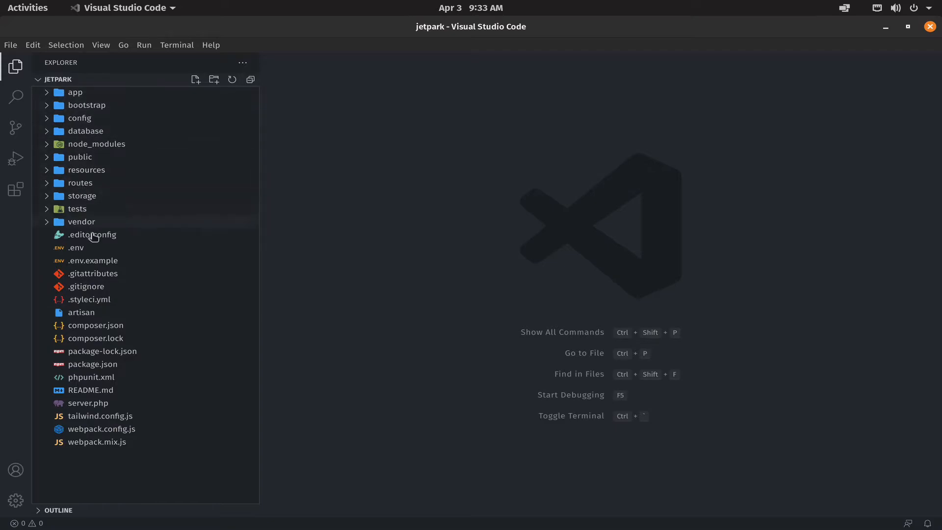
# Search the extensions marketplace for "laravel", replacing the icon-theme query
pyautogui.press('alt')
pyautogui.click(11, 192)
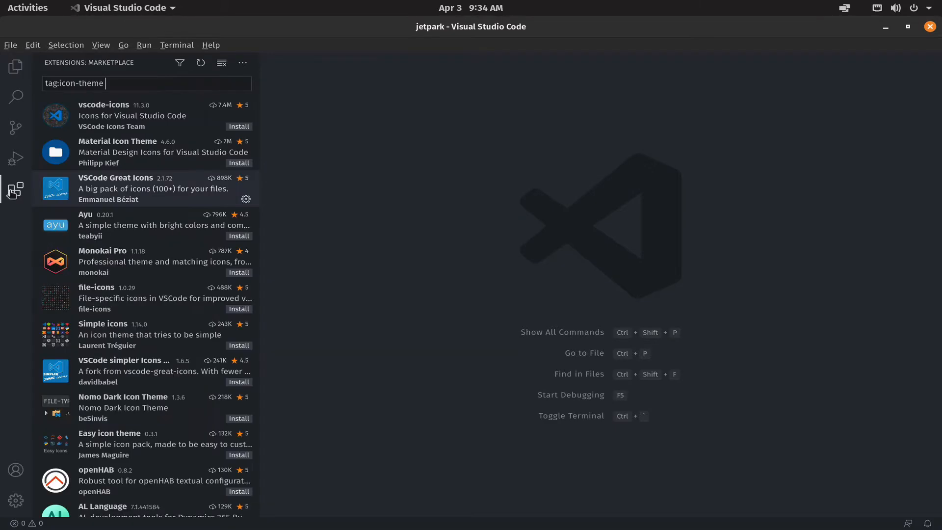
pyautogui.hotkey('ctrl', 'a')
pyautogui.press('BackSpace')
pyautogui.write('lr')
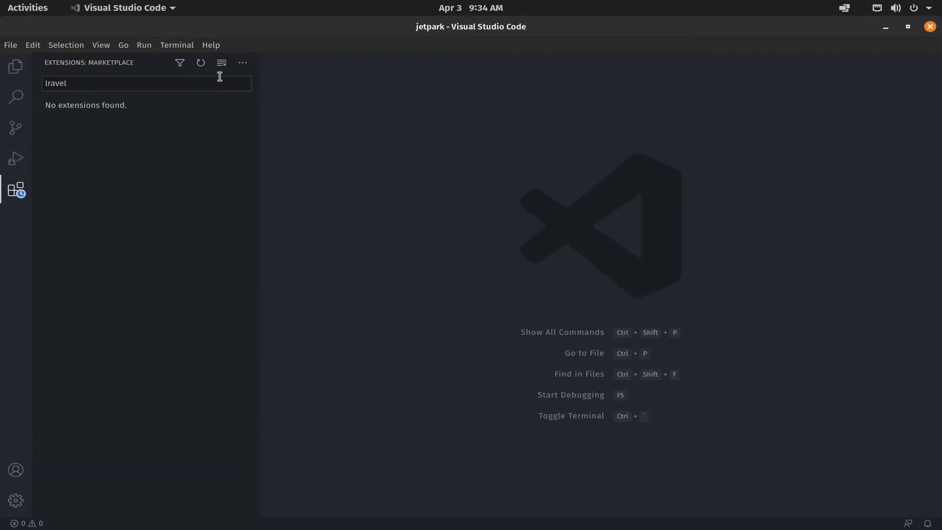
pyautogui.write('la')
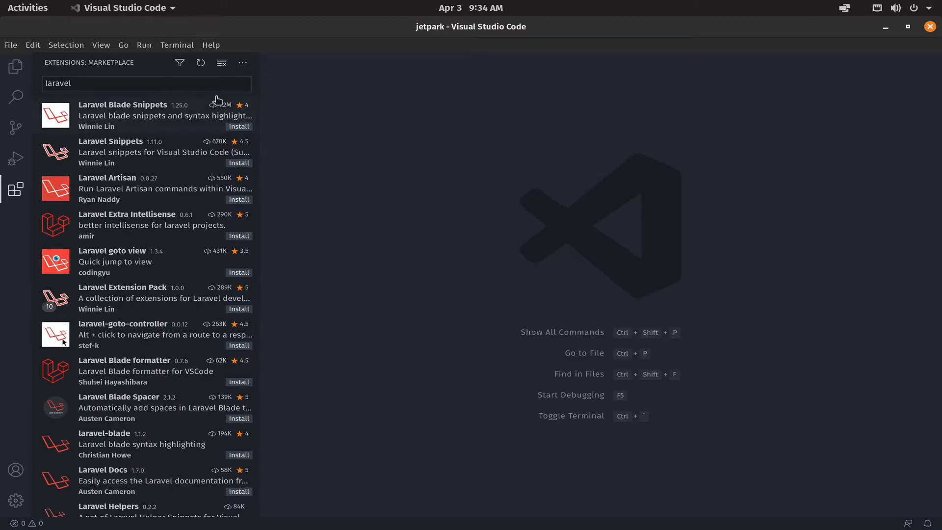
# Review the extensions bundled in Laravel Extension Pack and install the whole pack
pyautogui.click(138, 293)
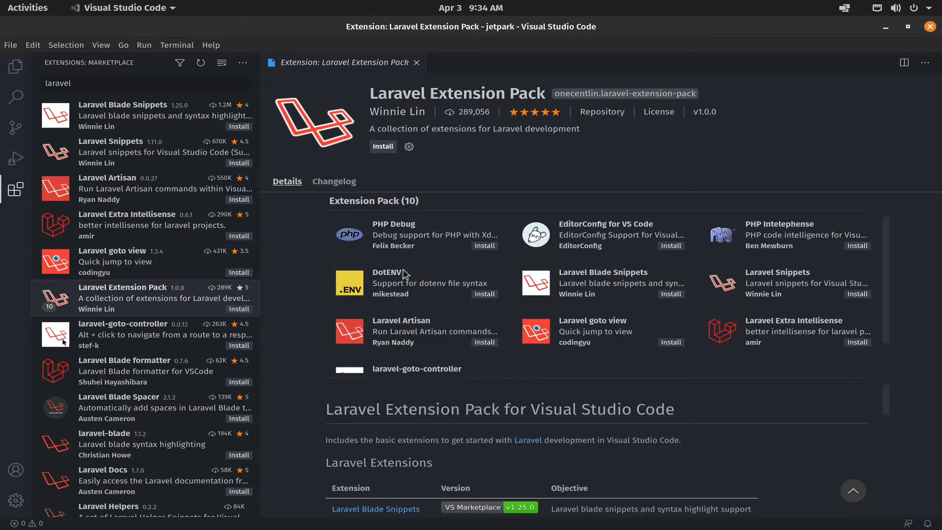
pyautogui.scroll(-1, 405, 274)
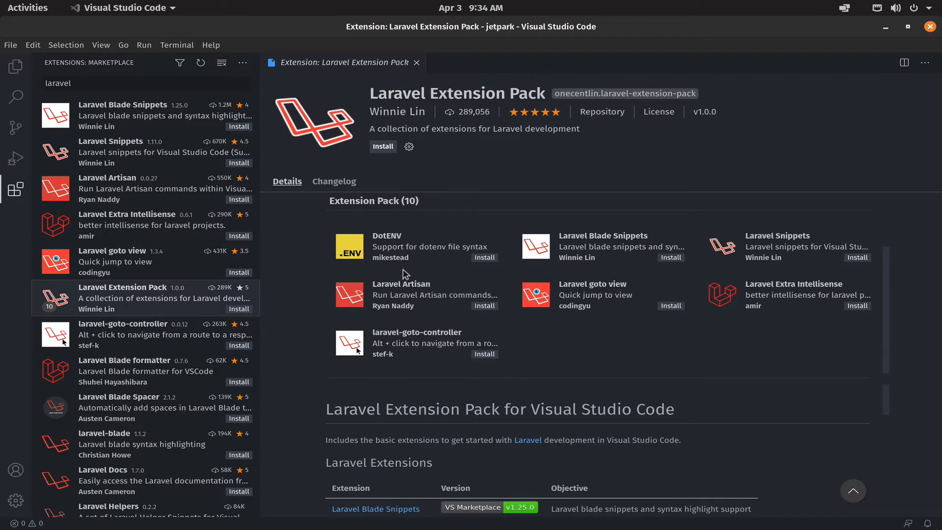
pyautogui.scroll(1, 405, 274)
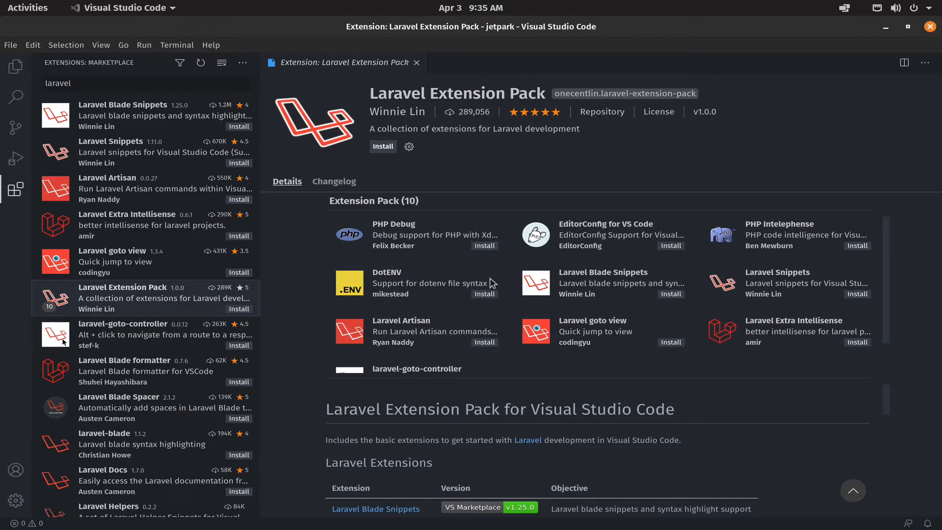
pyautogui.scroll(-1, 493, 283)
pyautogui.scroll(1, 692, 286)
pyautogui.scroll(-1, 660, 234)
pyautogui.scroll(1, 660, 235)
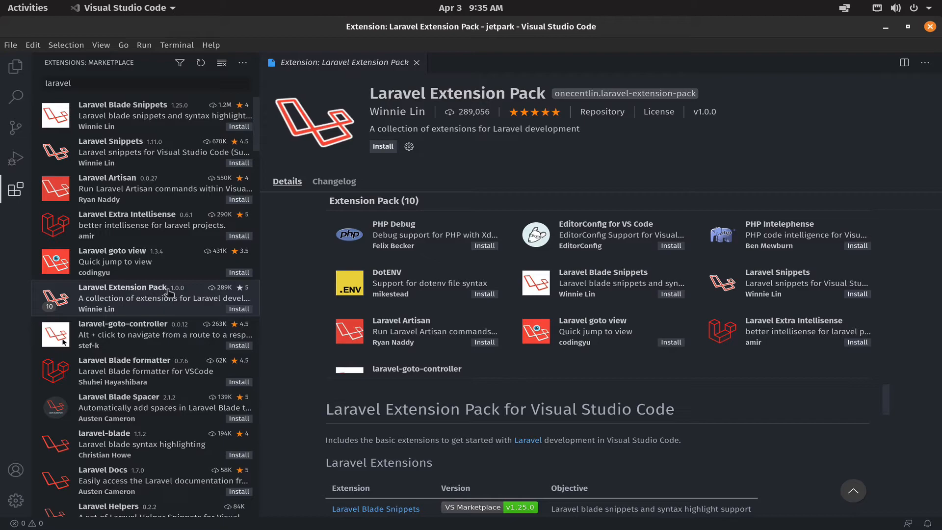
pyautogui.click(383, 146)
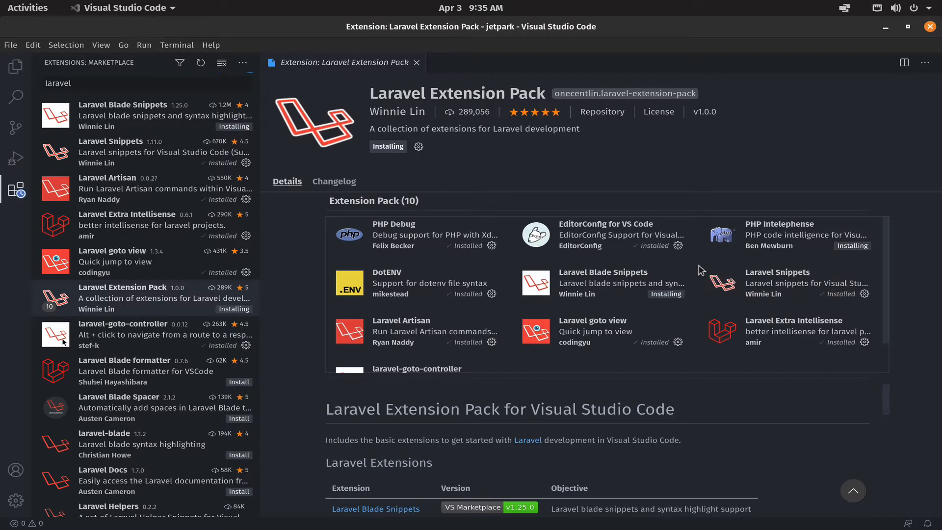
pyautogui.scroll(-1, 702, 270)
pyautogui.scroll(1, 702, 270)
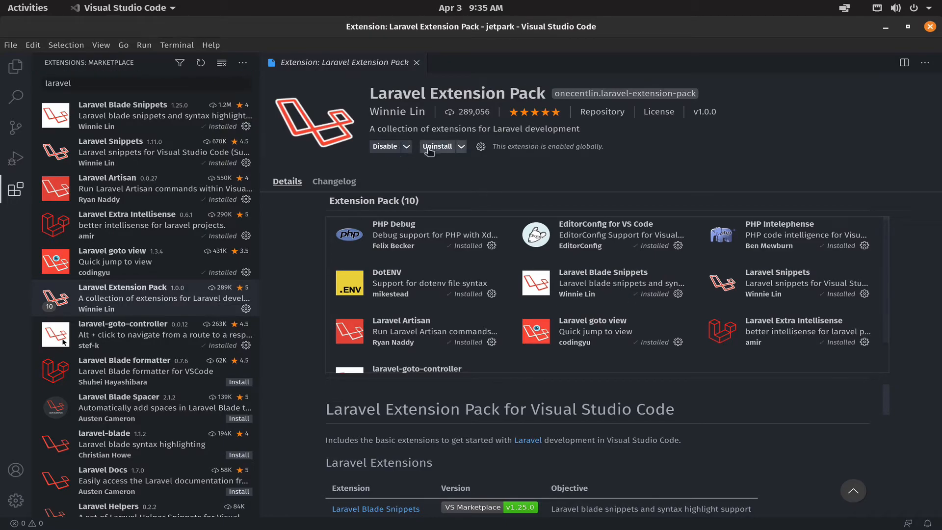
# Search the extensions marketplace for "vue" and shorten the query to "vu"
pyautogui.click(129, 80)
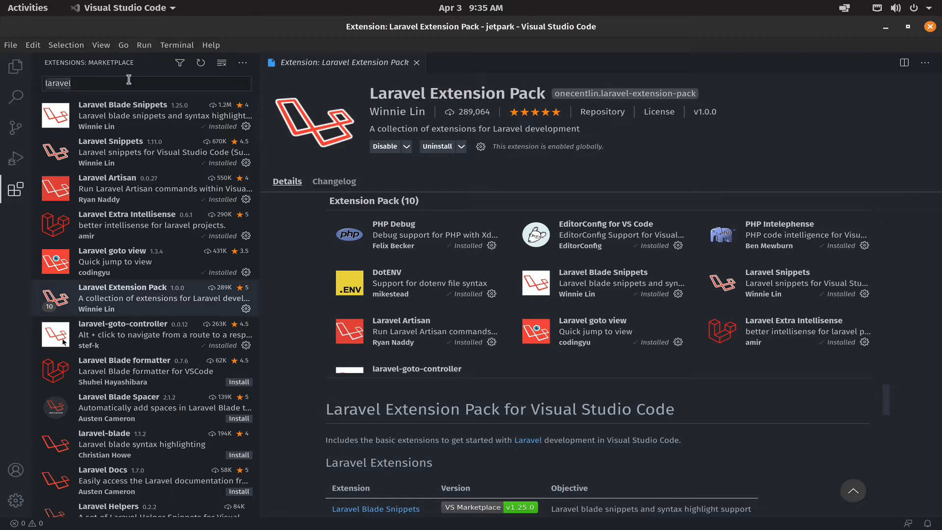
pyautogui.hotkey('ctrl', 'a')
pyautogui.press('BackSpace')
pyautogui.write('v')
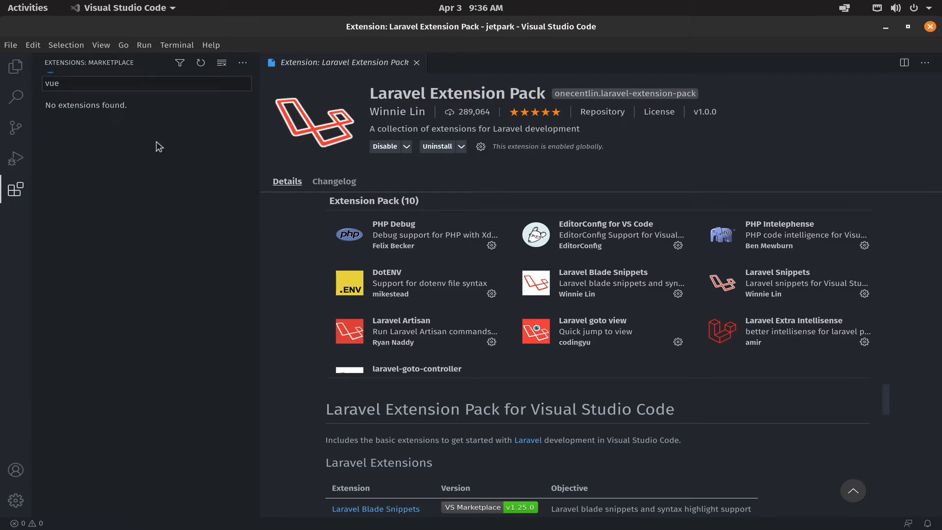
pyautogui.press('BackSpace')
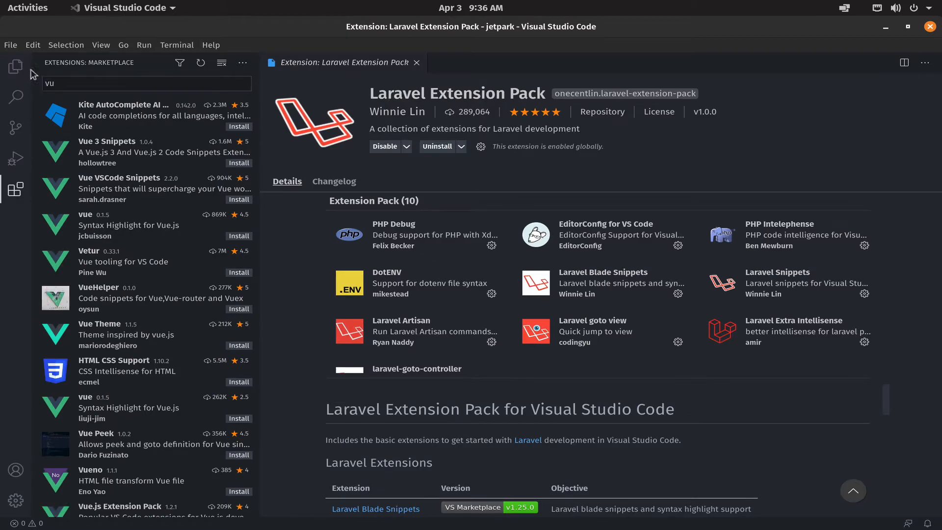
# Expand resources/js/Pages in the project's file tree and open Dashboard.vue
pyautogui.click(6, 68)
pyautogui.click(94, 169)
pyautogui.click(87, 198)
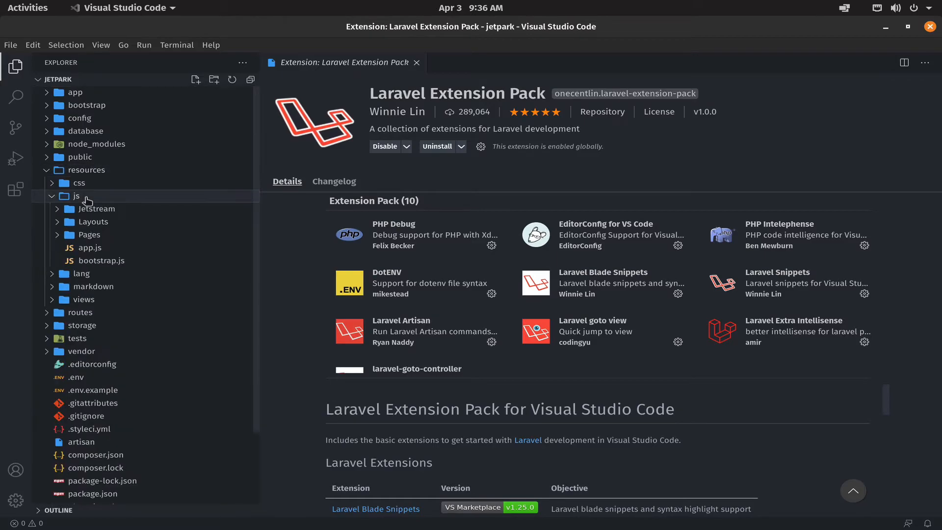
pyautogui.click(93, 232)
pyautogui.click(113, 299)
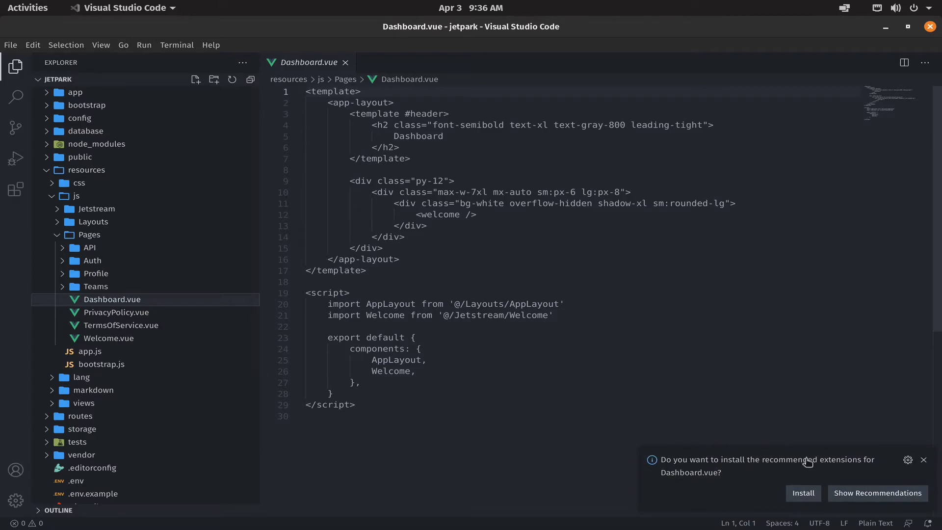
# Install the recommended Vetur extension for Dashboard.vue, close its details page, and return to the file explorer
pyautogui.click(804, 493)
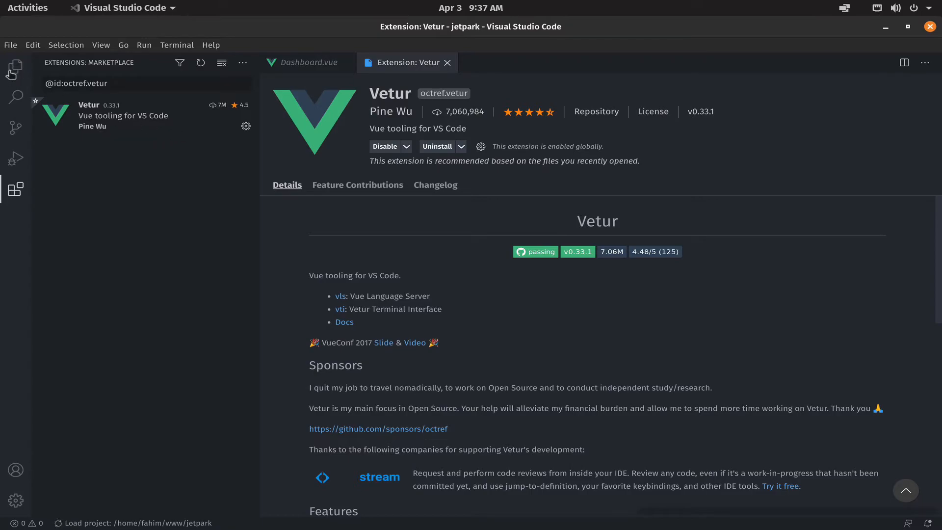
pyautogui.hotkey('ctrl', 'w')
pyautogui.click(11, 72)
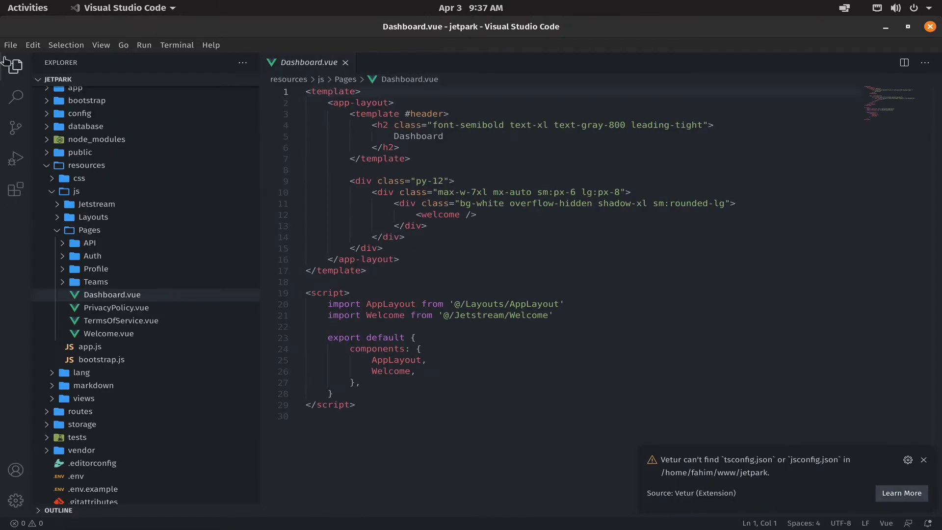
# Inspect the Dashboard.vue code with the side bar hidden, close the file, and show the file explorer again
pyautogui.hotkey('ctrl', 'b')
pyautogui.click(7, 68)
pyautogui.hotkey('ctrl', 'b')
pyautogui.click(342, 109)
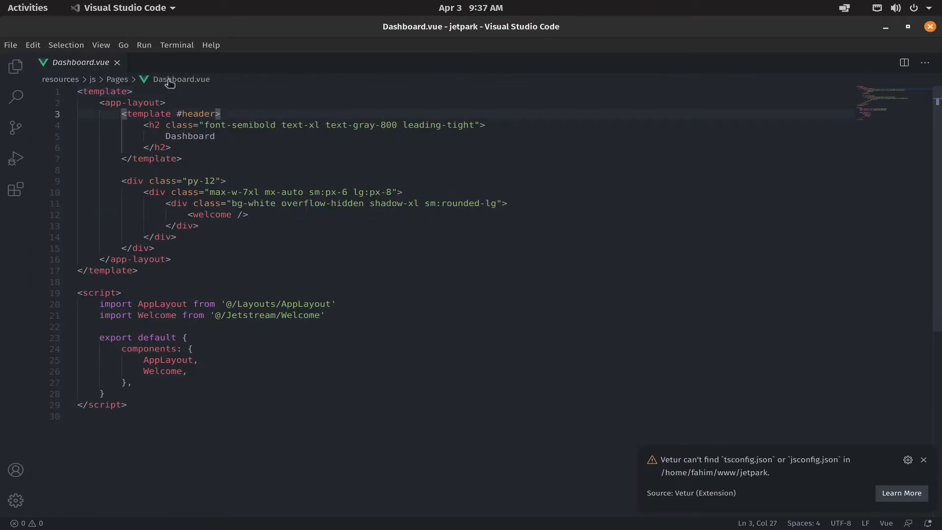
pyautogui.click(235, 124)
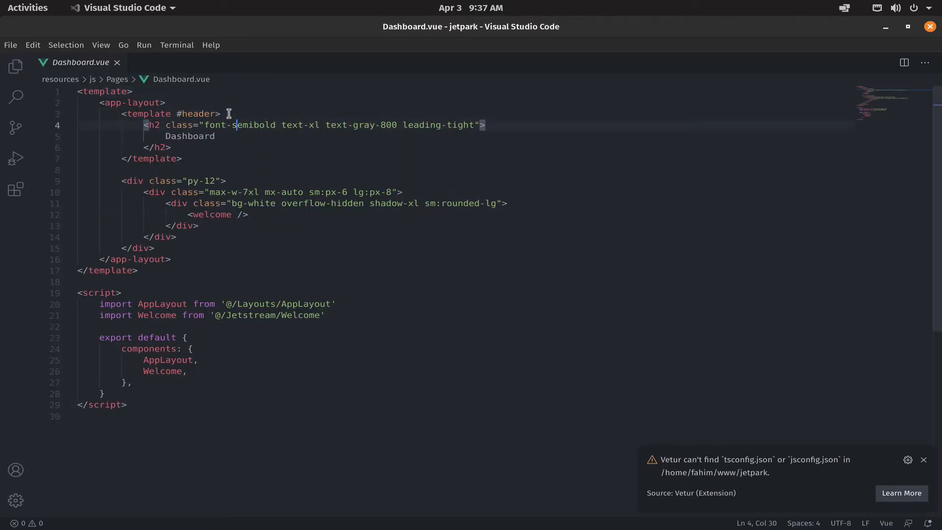
pyautogui.click(117, 63)
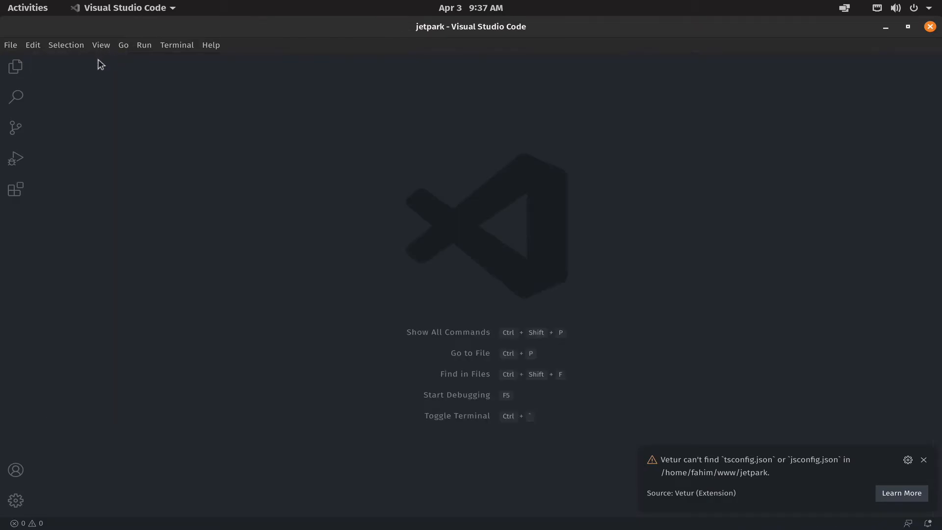
pyautogui.hotkey('ctrl', 'b')
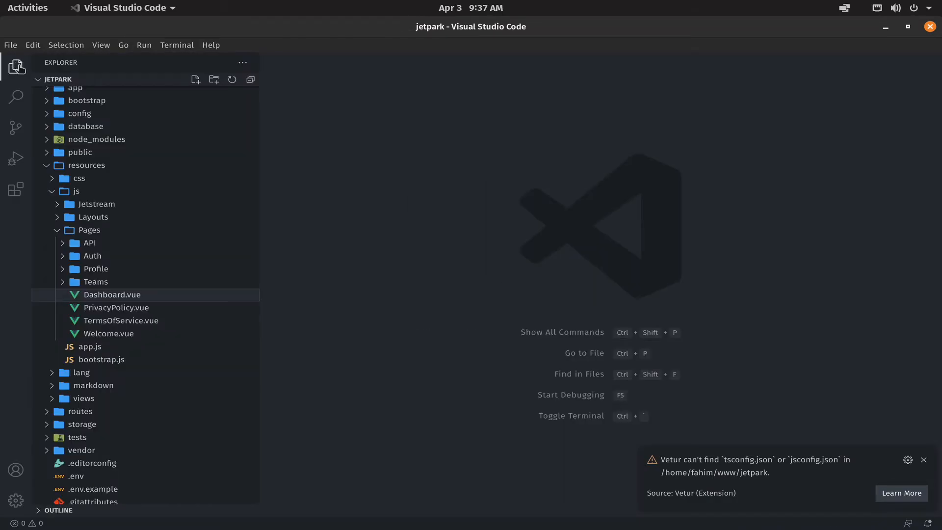
# Collapse the resources folder and view the contents of routes/web.php and the .env file
pyautogui.click(86, 165)
pyautogui.click(91, 186)
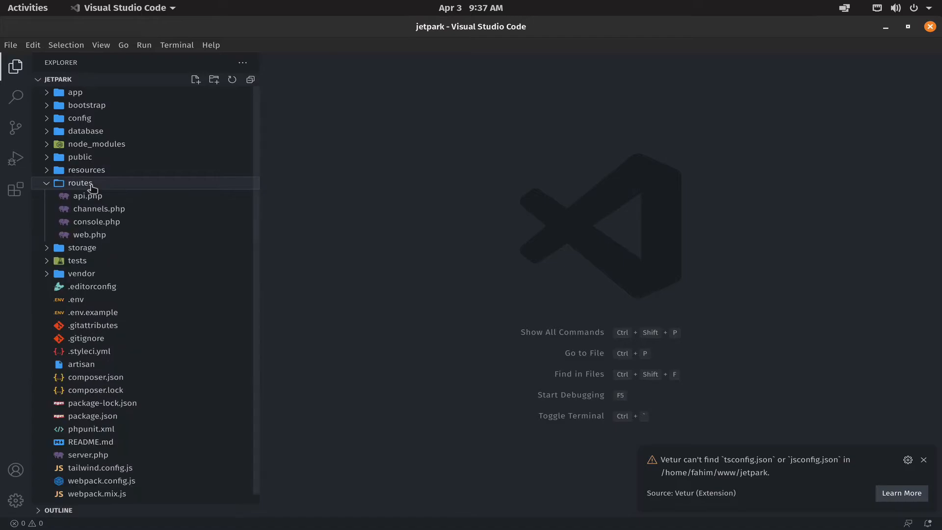
pyautogui.click(89, 234)
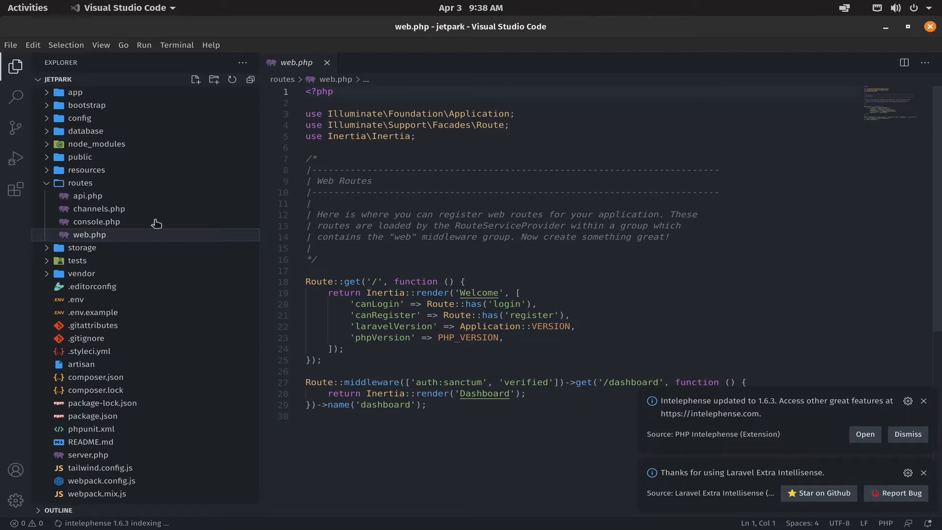
pyautogui.click(78, 300)
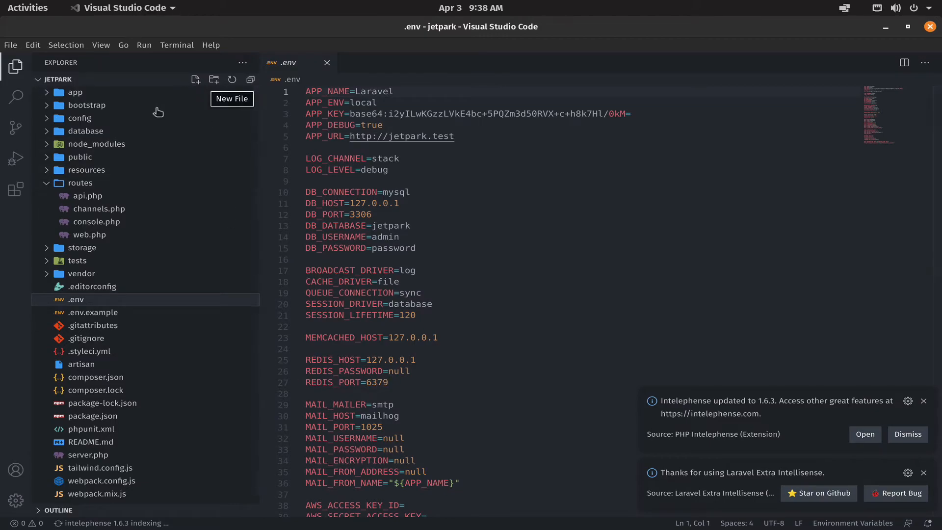
# Open app.blade.php from resources/views with the Pages folder collapsed, and narrow the side bar to widen the code area
pyautogui.click(117, 170)
pyautogui.click(86, 236)
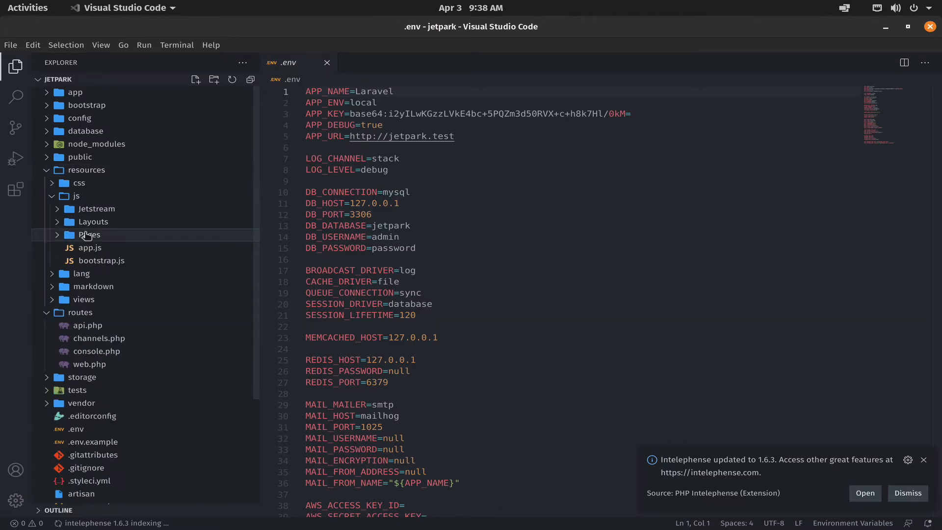
pyautogui.click(88, 301)
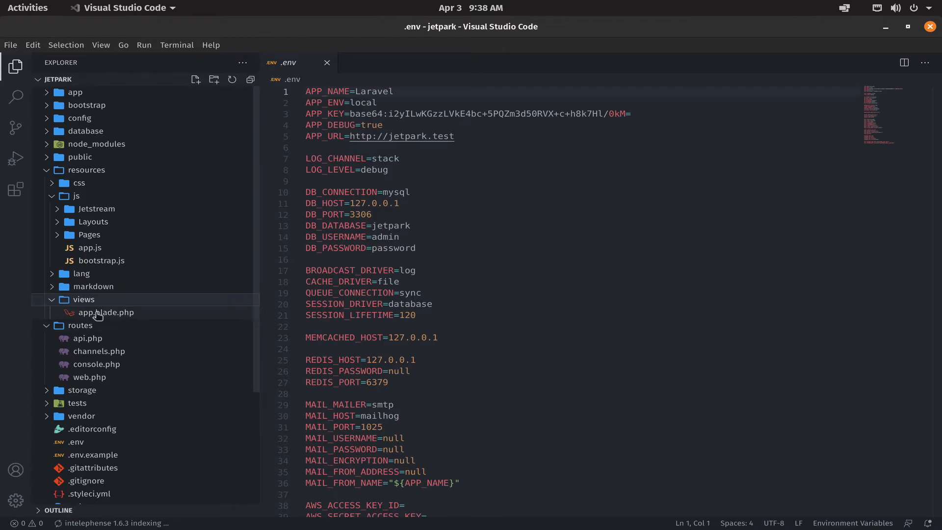
pyautogui.click(98, 314)
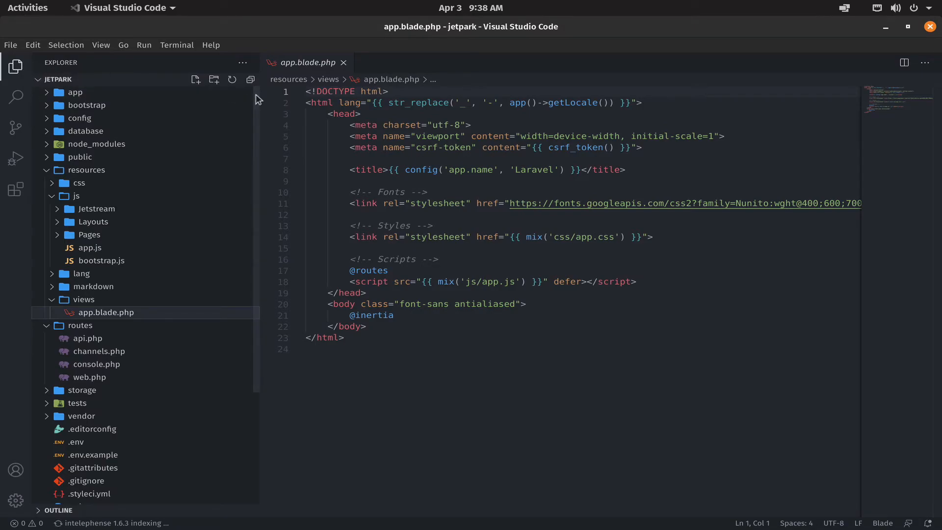
pyautogui.moveTo(260, 93); pyautogui.dragTo(198, 91)
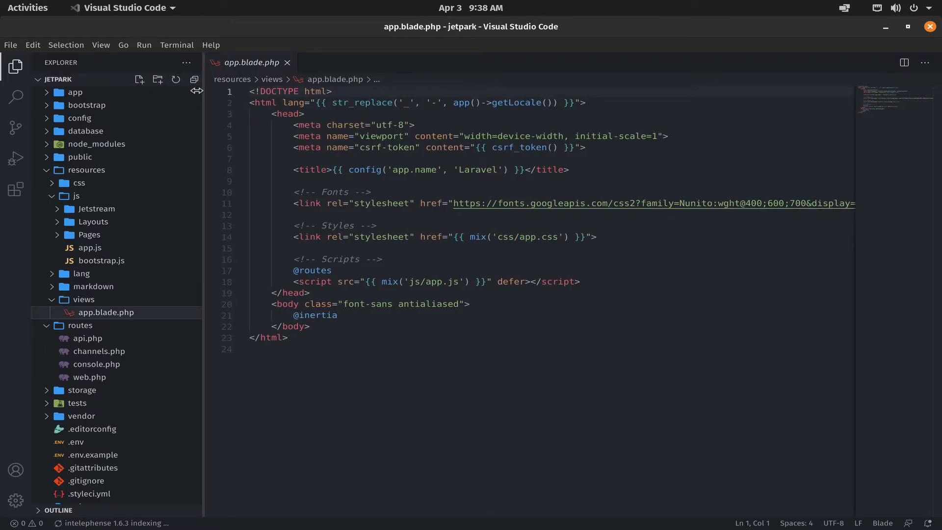
pyautogui.click(15, 502)
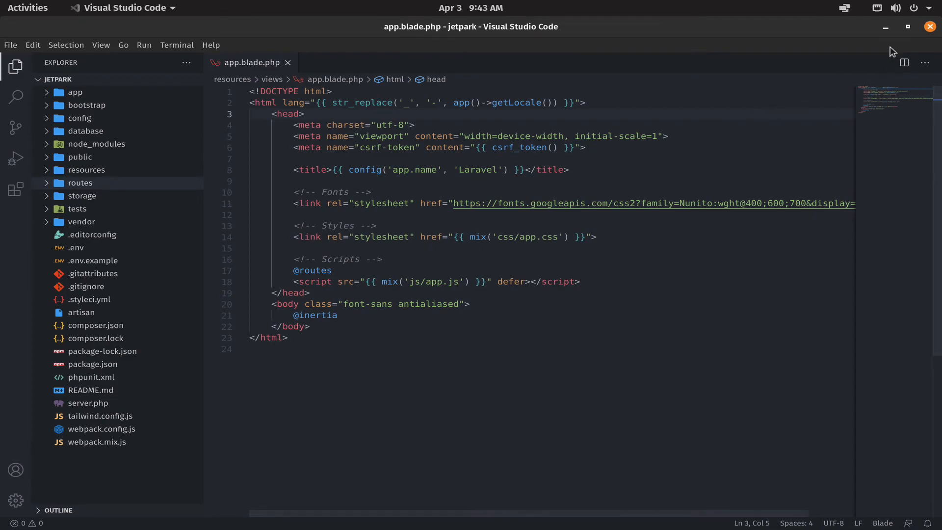
# Minimize the code editor, Chrome and terminal windows to reveal the desktop
pyautogui.click(885, 27)
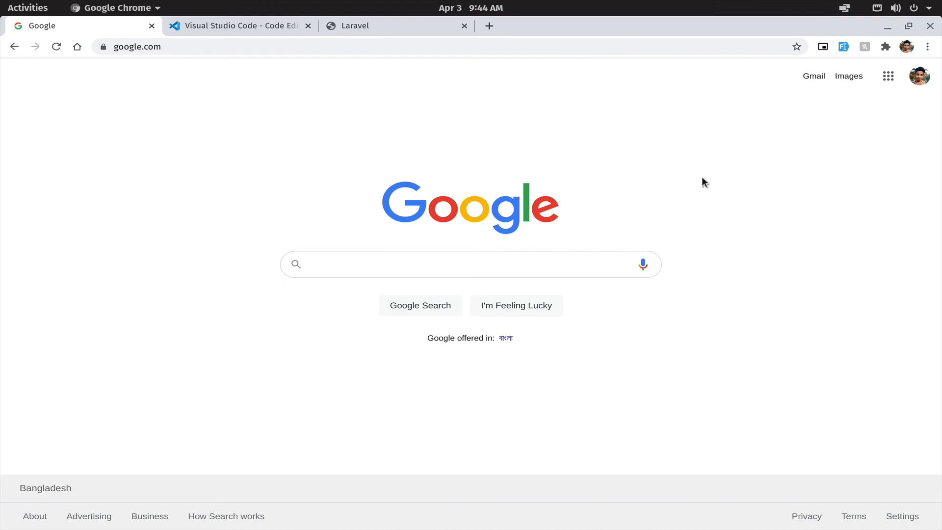
pyautogui.click(887, 27)
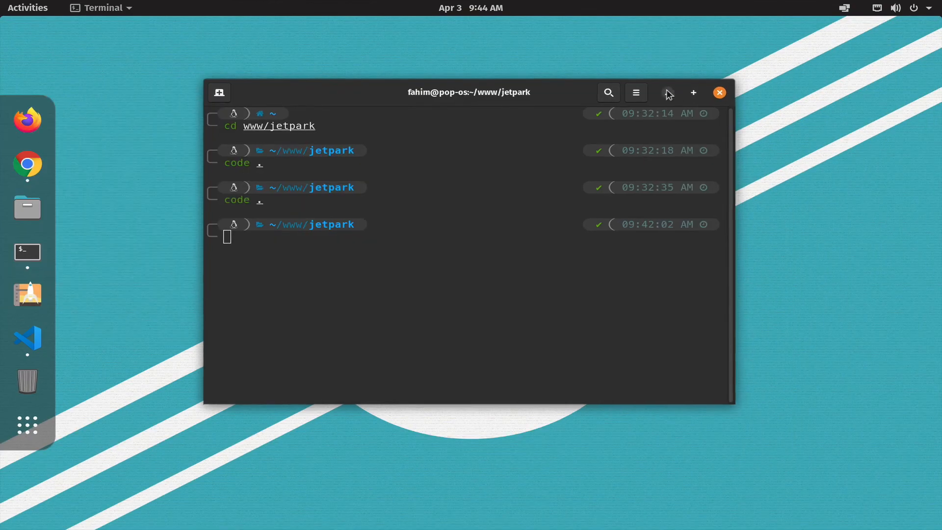
pyautogui.click(668, 93)
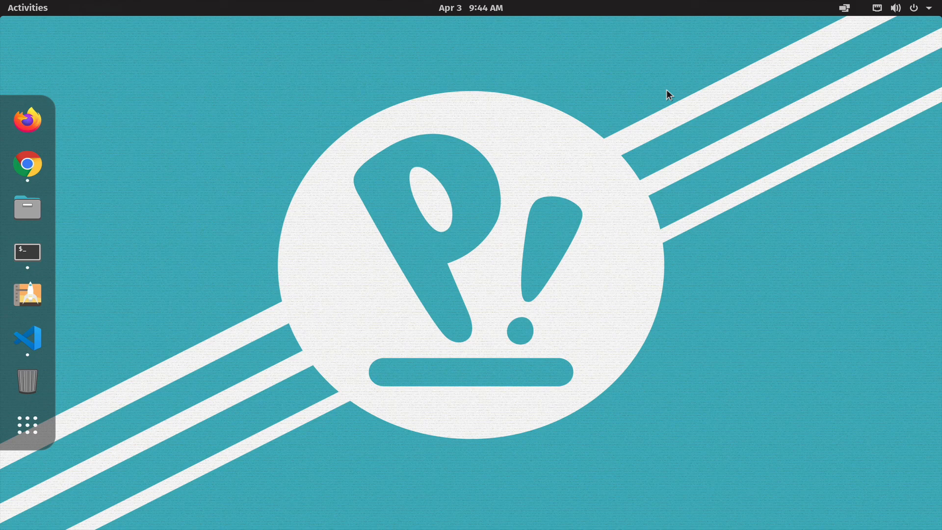